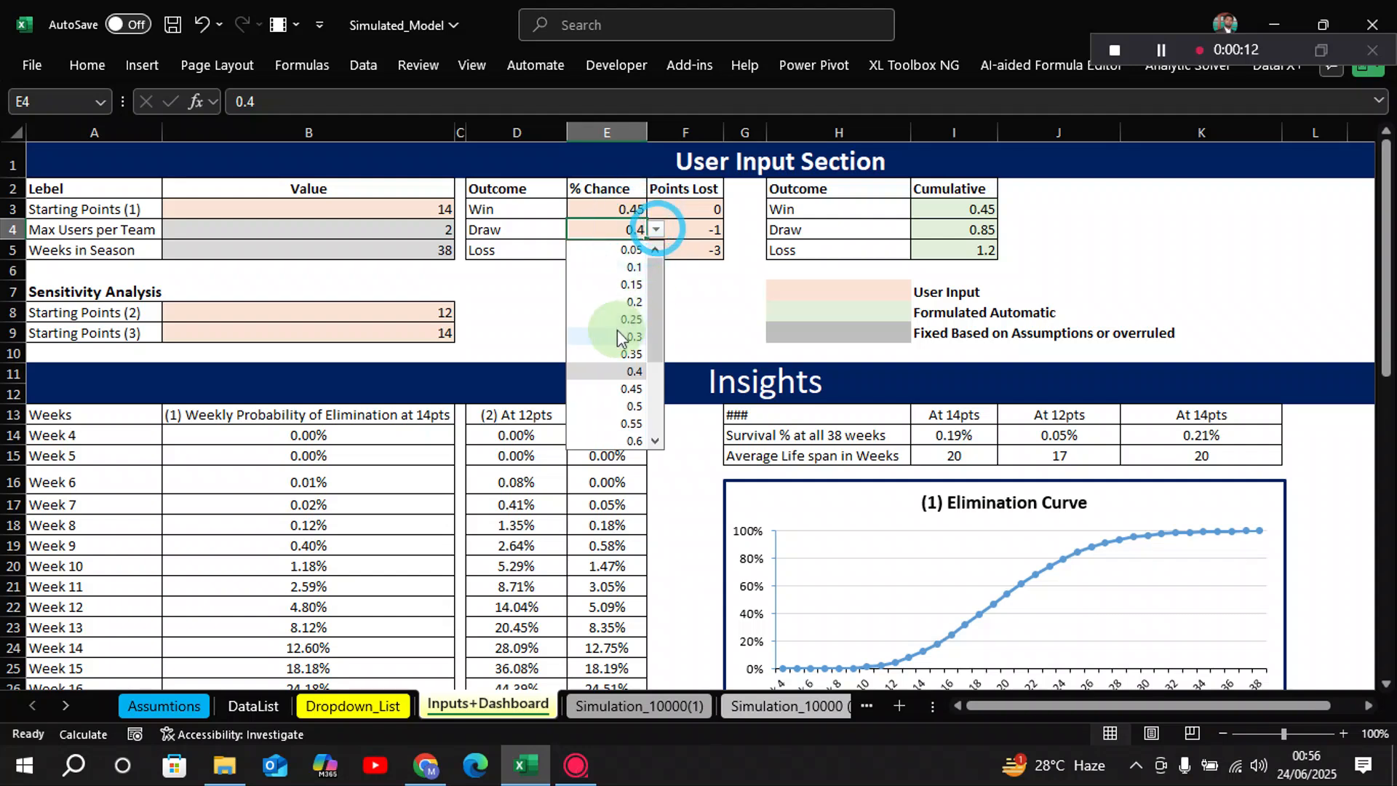
- Choose 0.3 as the Draw chance and 0.55 as the Win chance from the dropdowns on the Inputs+Dashboard sheet
left_click(630, 336)
left_click(630, 299)
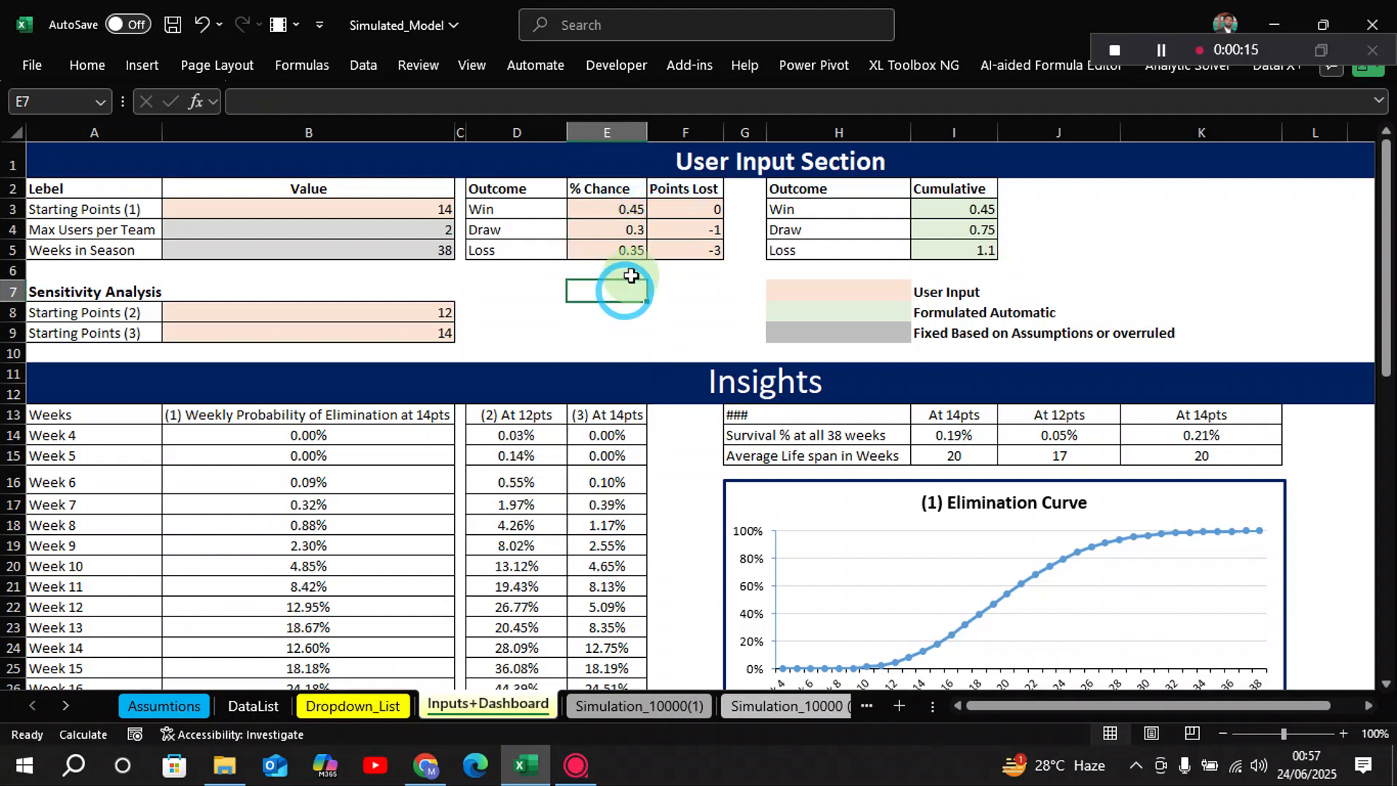
left_click(630, 210)
left_click(657, 211)
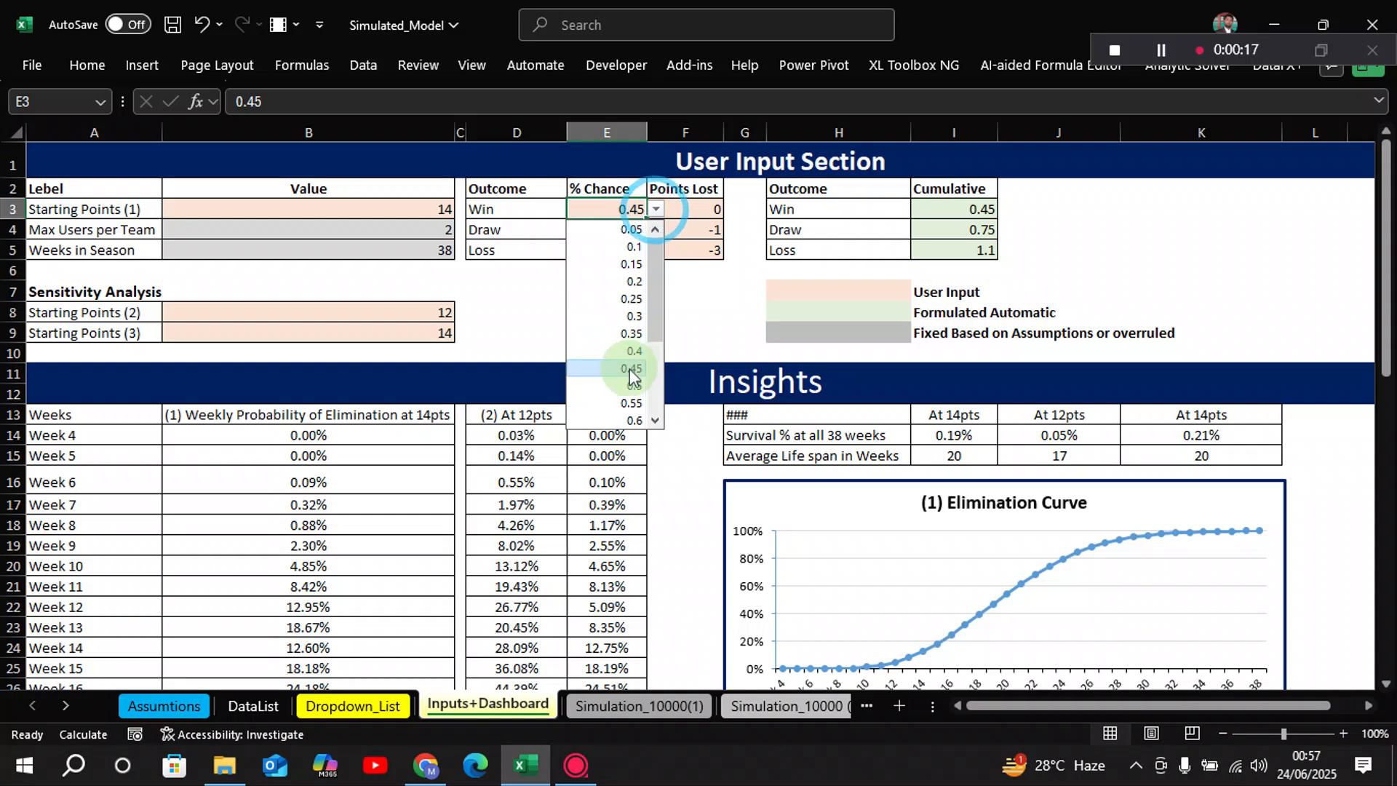
left_click(630, 402)
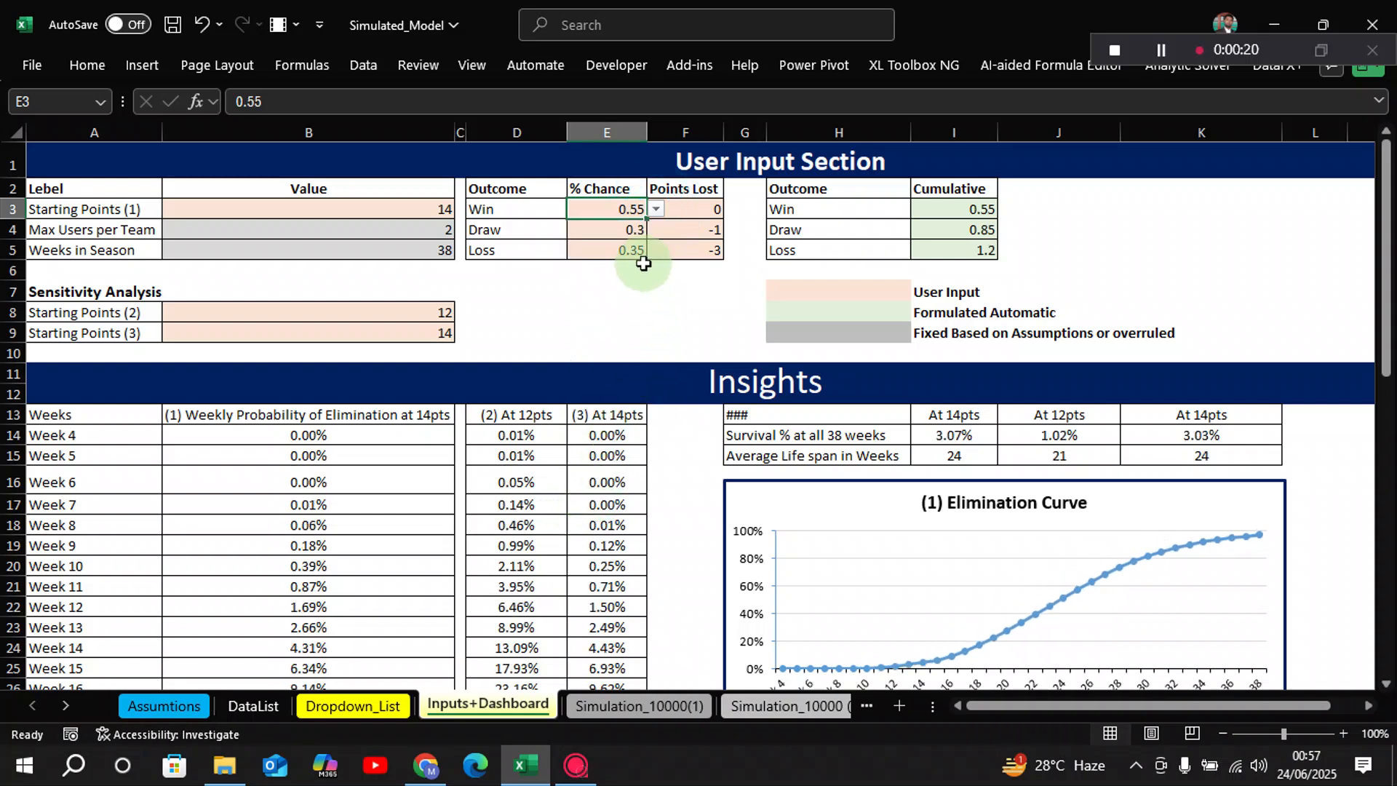
left_click(636, 294)
left_click(639, 313)
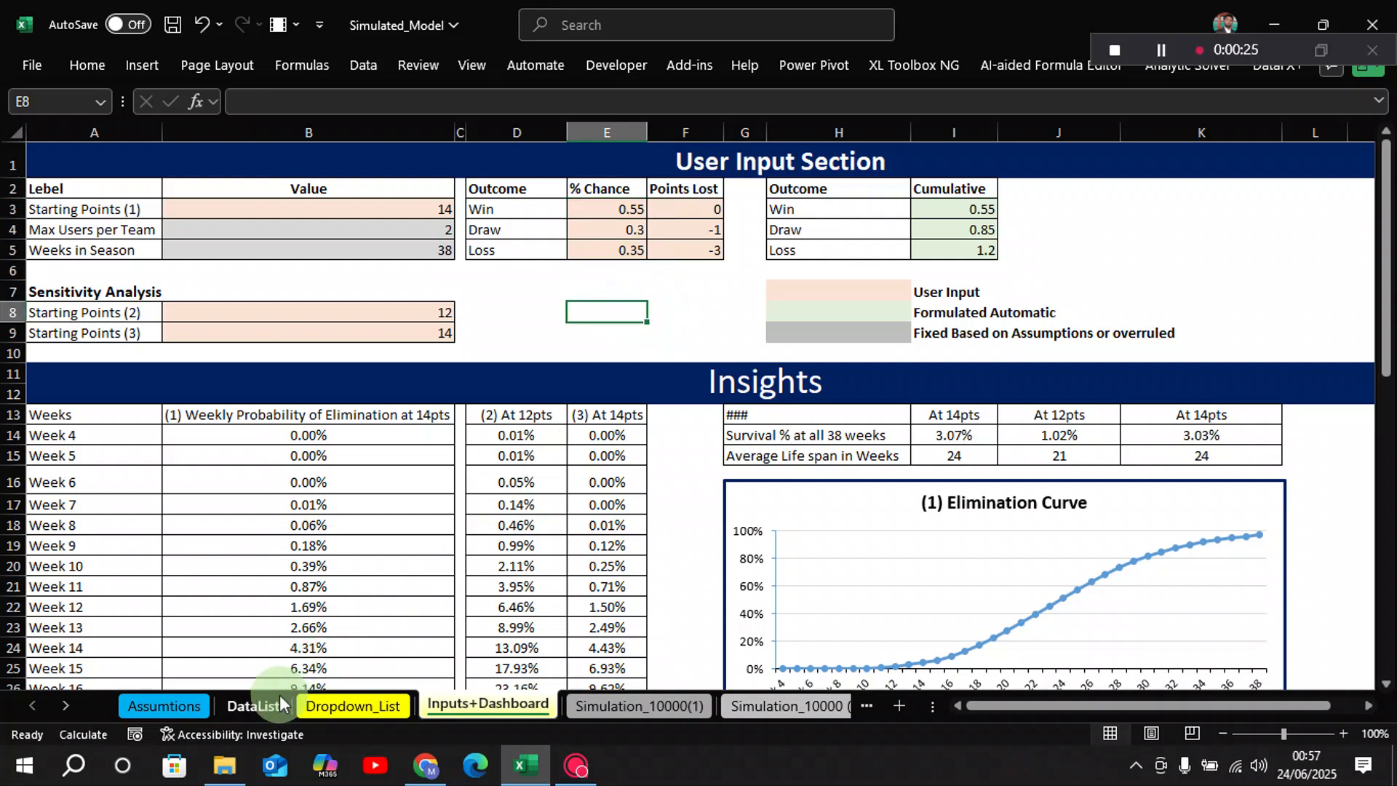
- Examine the Starting Points, Probability % and Points source lists in columns Z to AB of the DataList sheet
left_click(253, 705)
left_click(1020, 296)
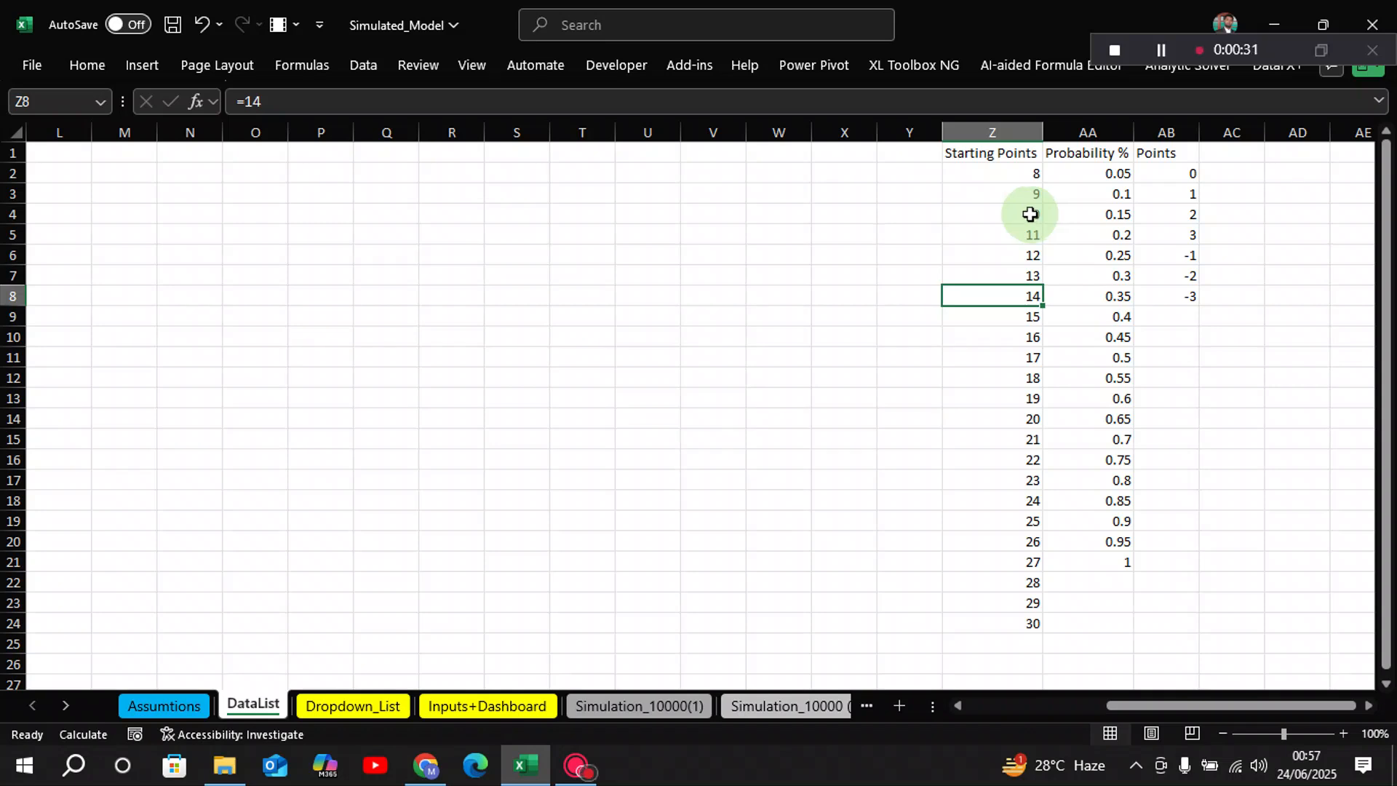
left_click(898, 230)
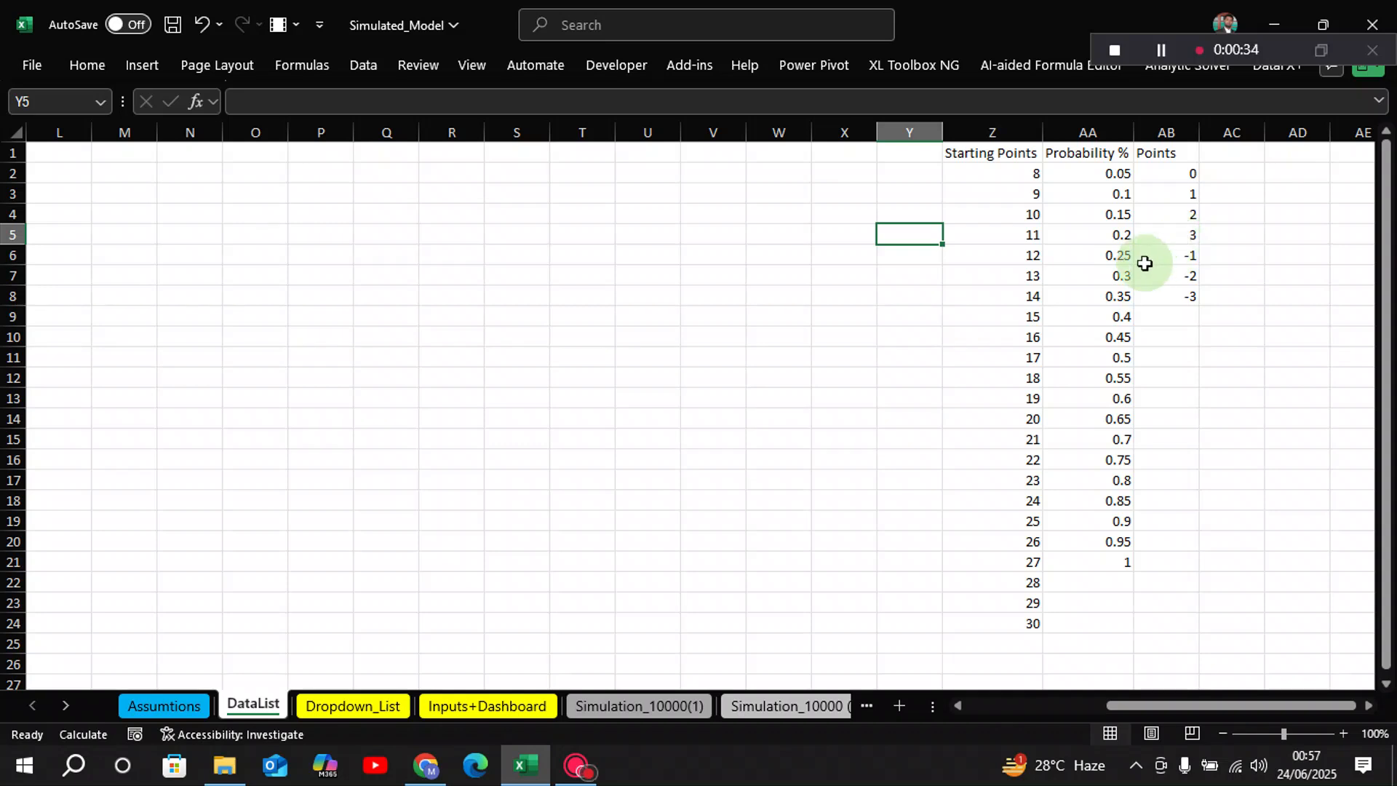
left_click(927, 275)
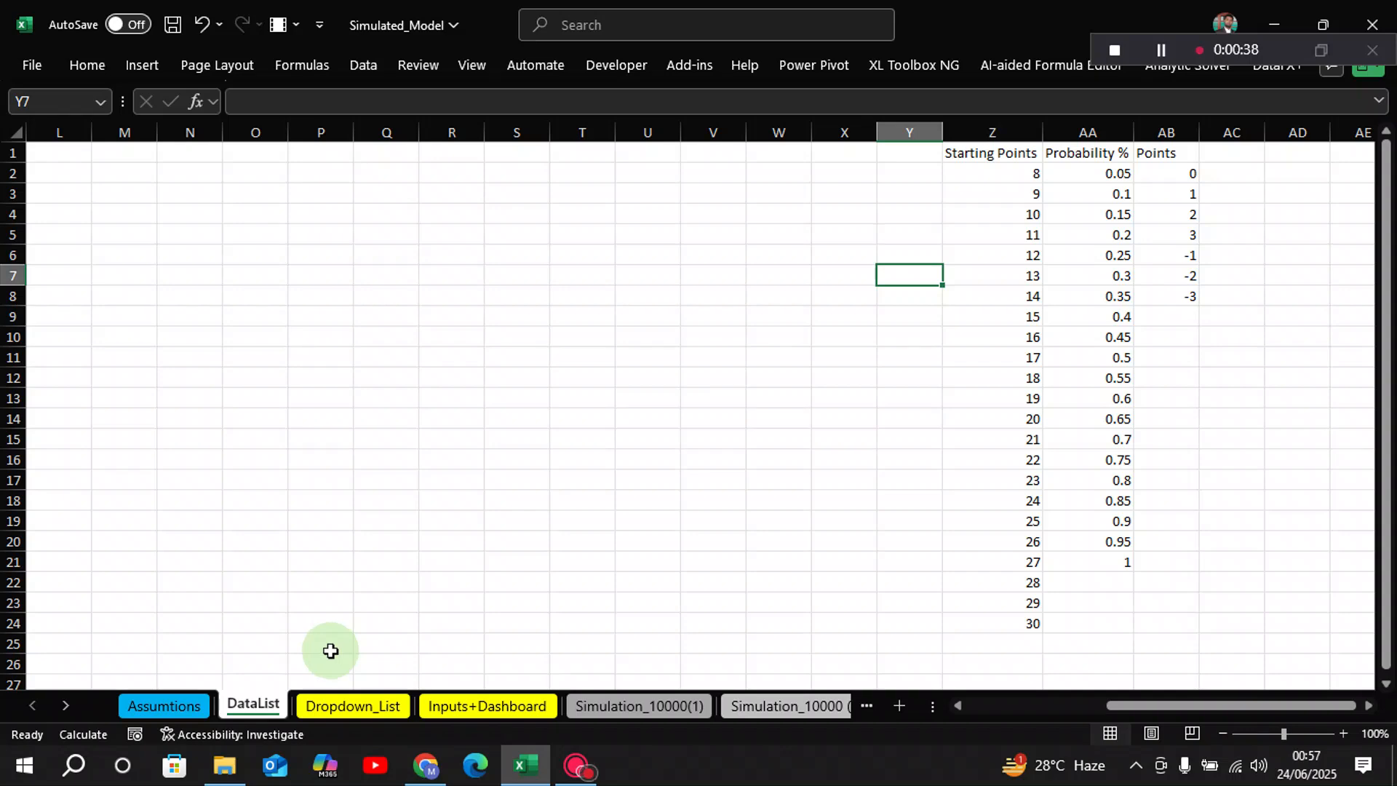
- Compare the Starting Points (1) cell on the Dropdown_List sheet with the Starting Points list in Z2:Z24 of the DataList sheet
left_click(340, 705)
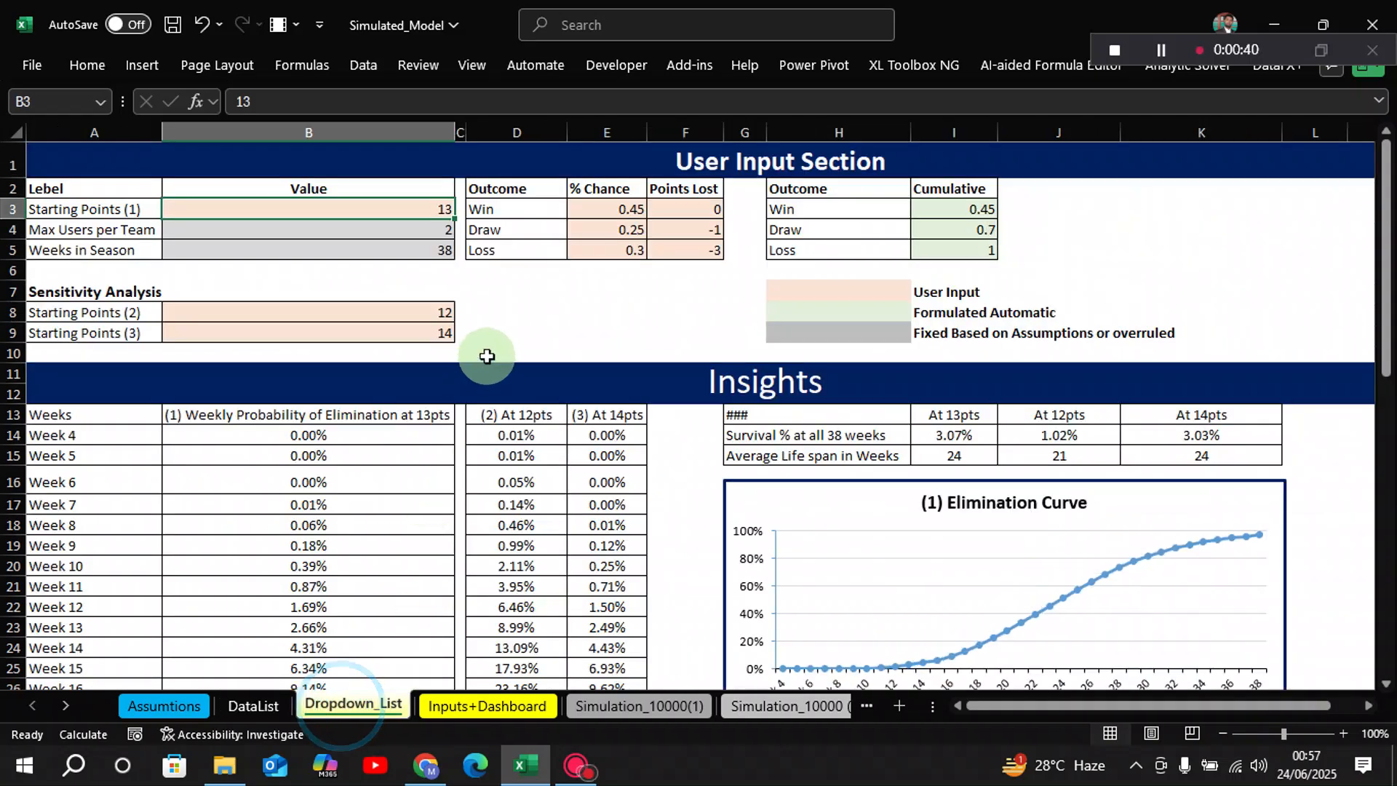
left_click(538, 312)
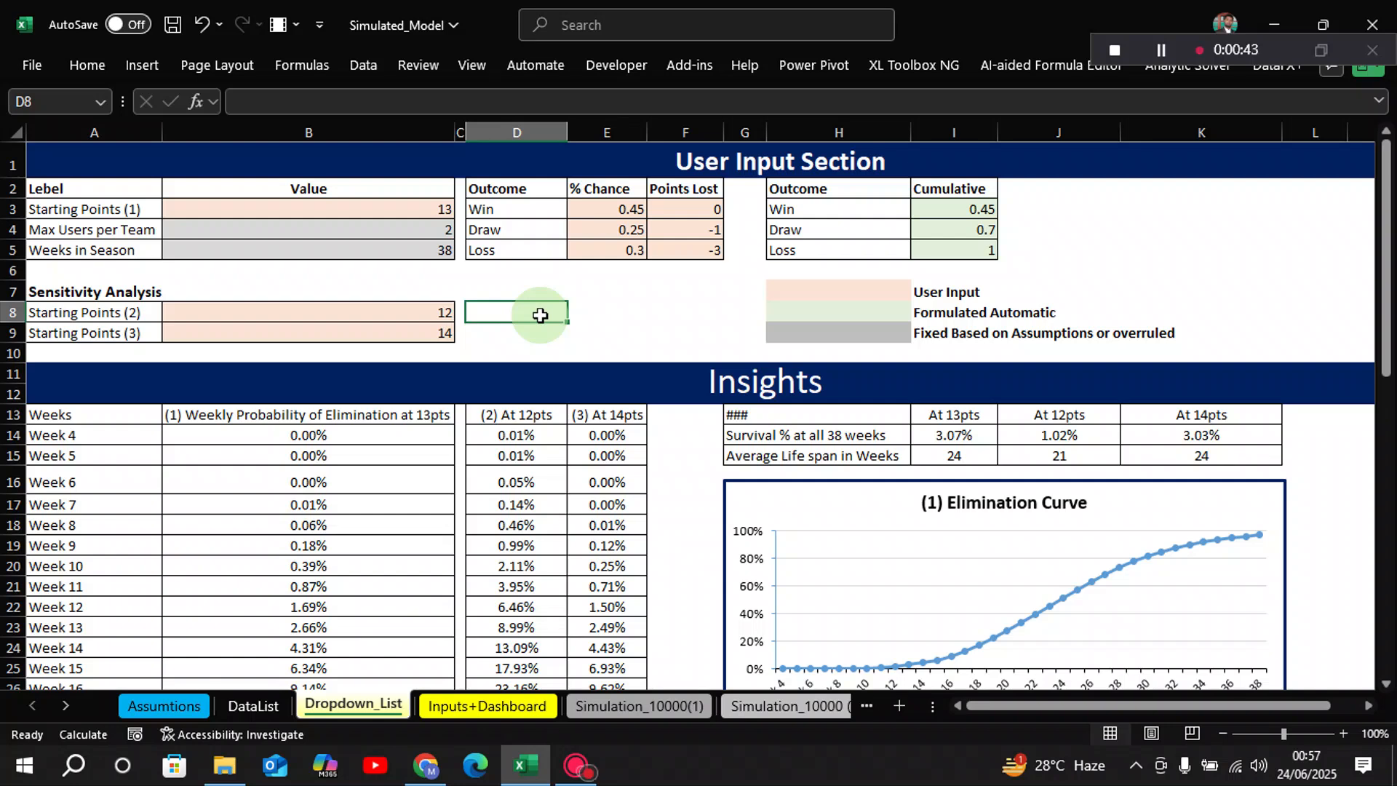
left_click(374, 217)
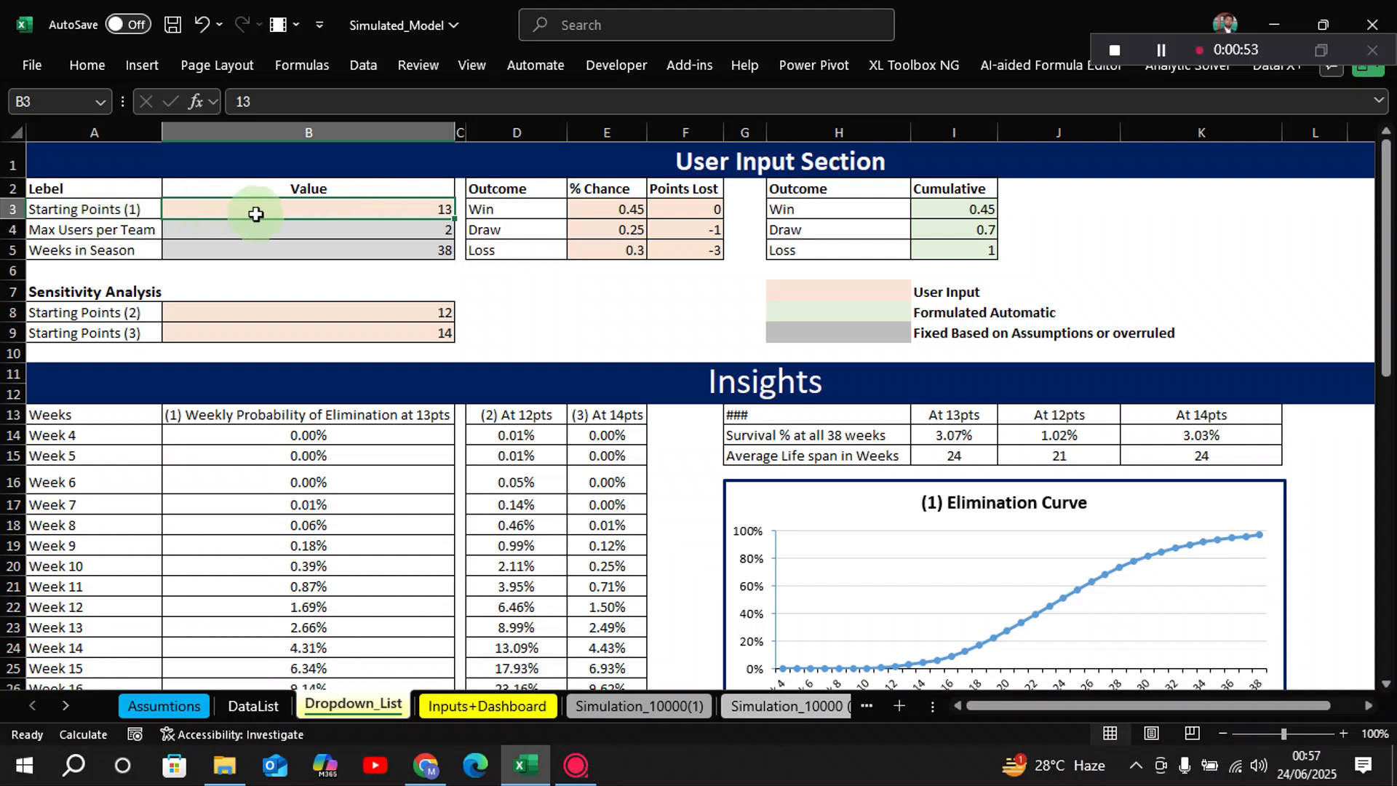
left_click(253, 705)
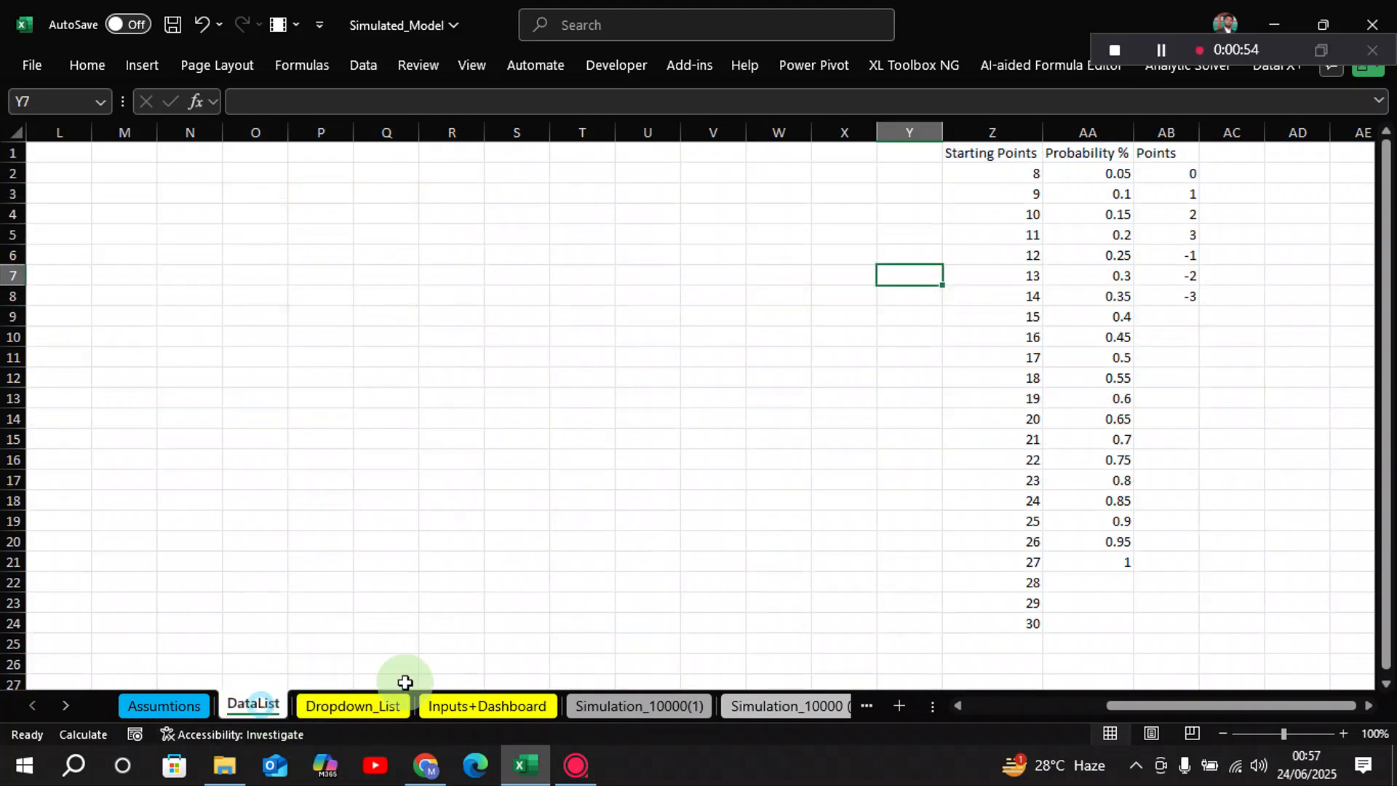
left_click_drag(1023, 178, 995, 626)
left_click(368, 707)
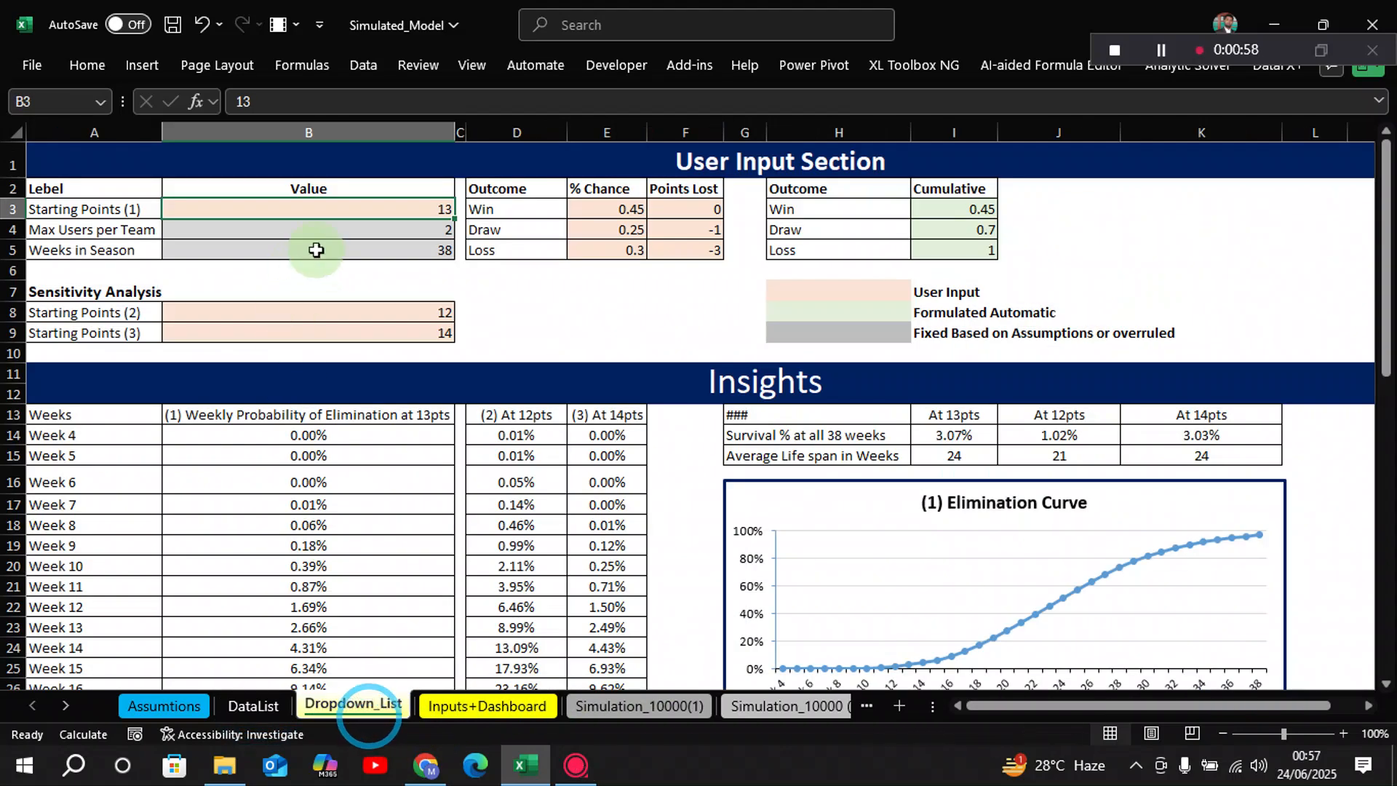
left_click(530, 308)
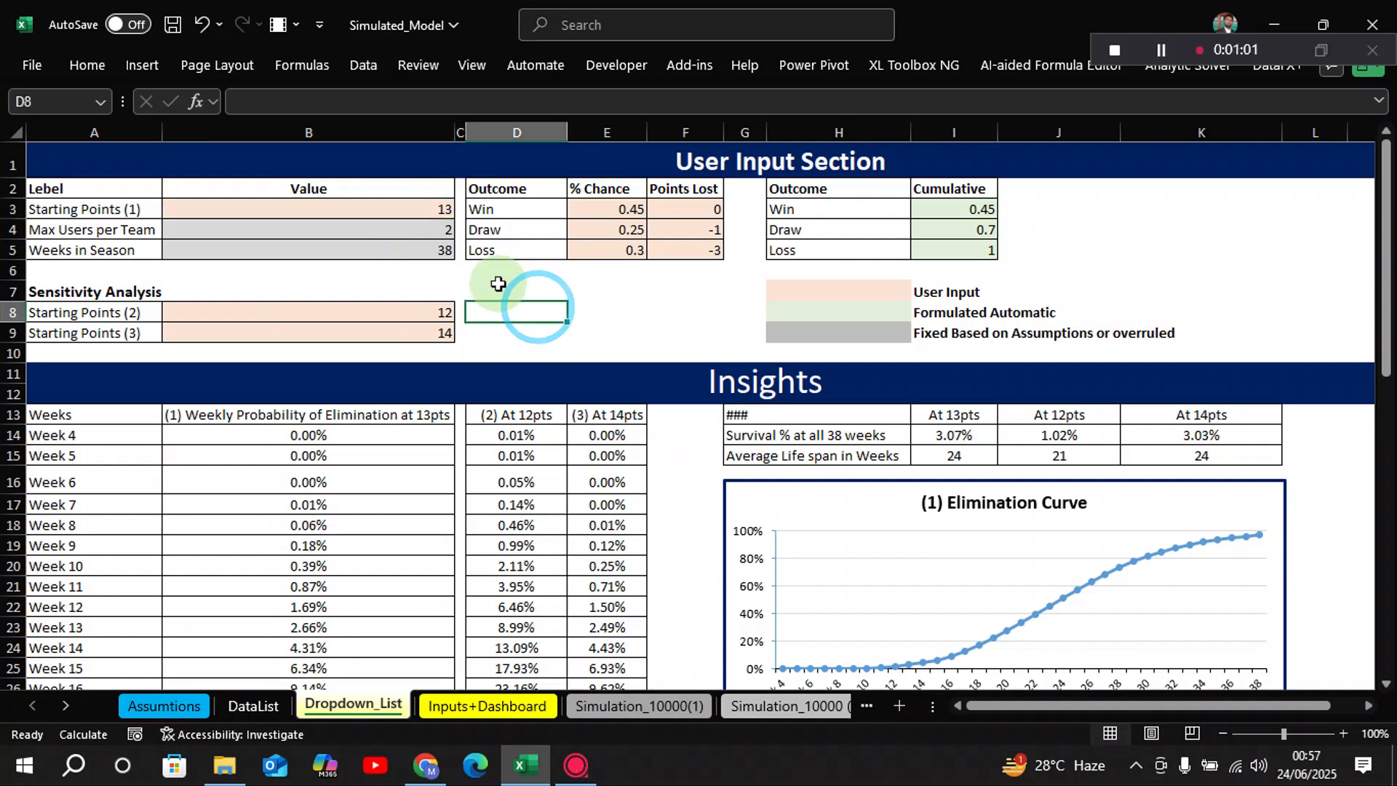
- Start a data validation rule for the Starting Points (1) value in cell B3 and allow only a List
left_click(407, 209)
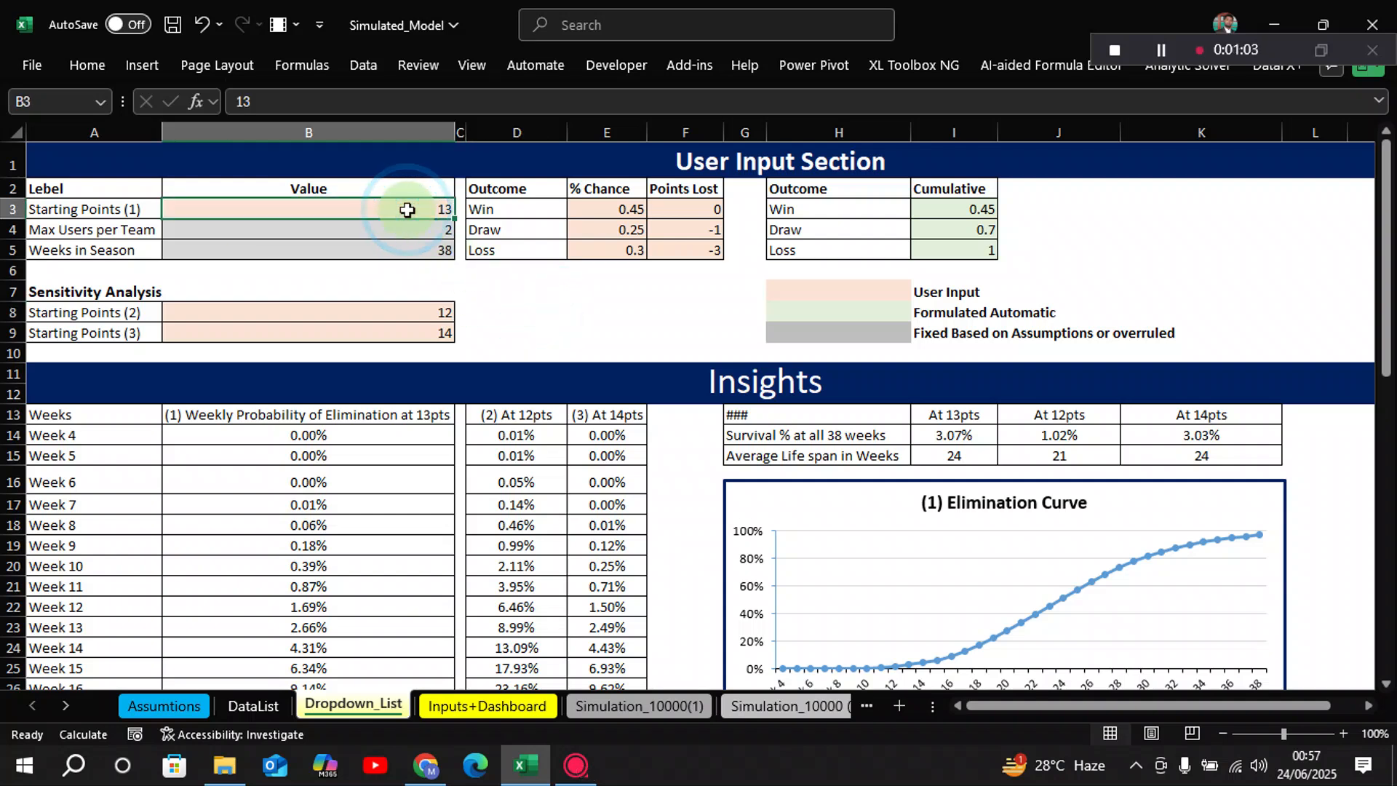
left_click(356, 69)
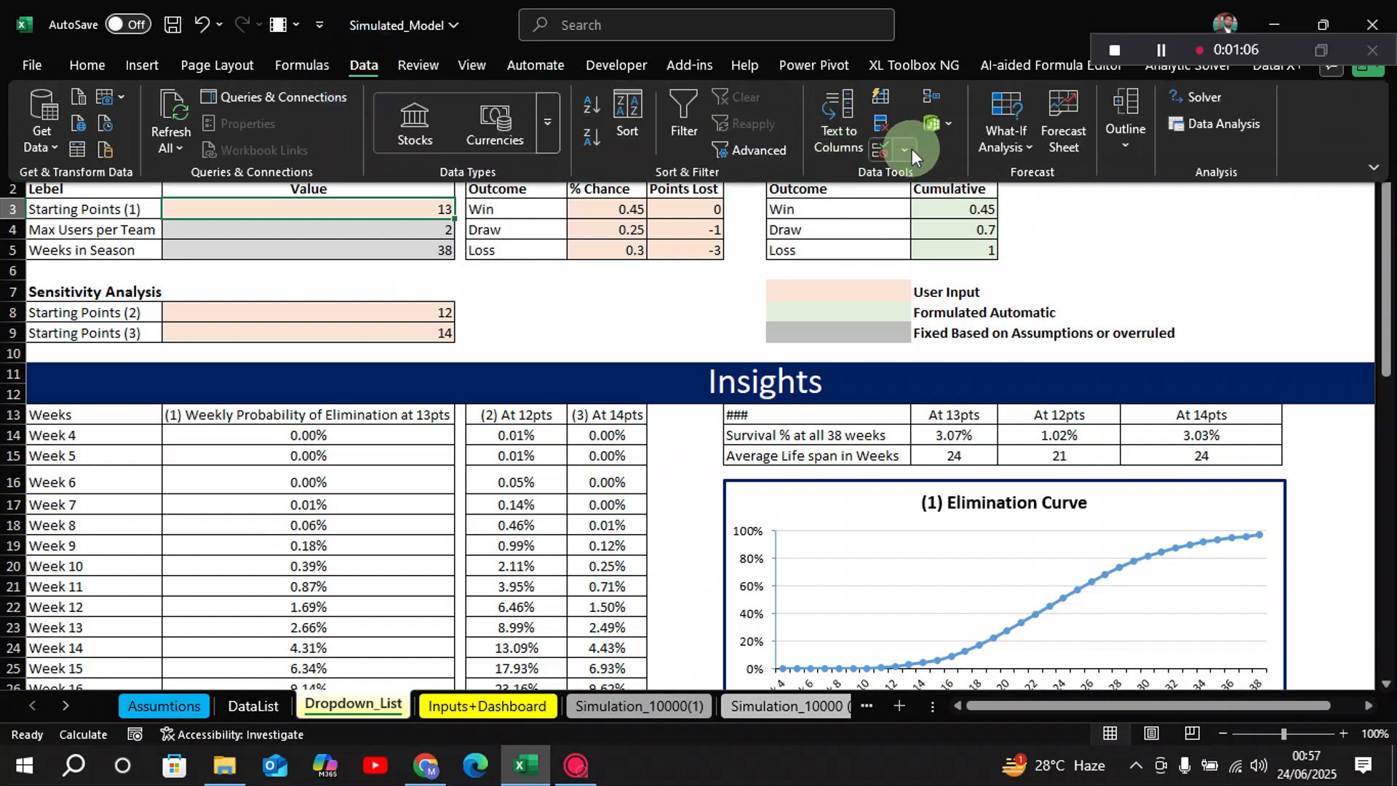
left_click(910, 149)
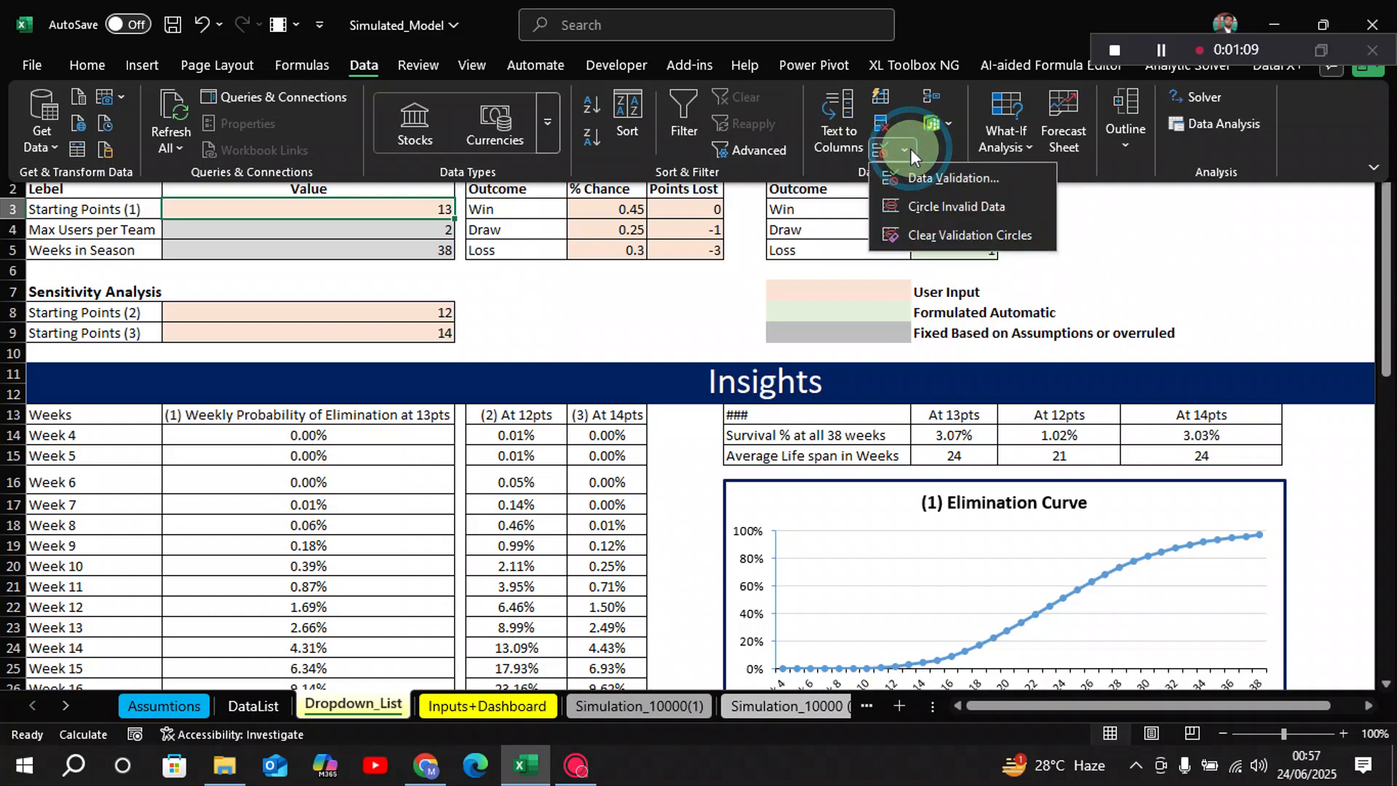
left_click(940, 186)
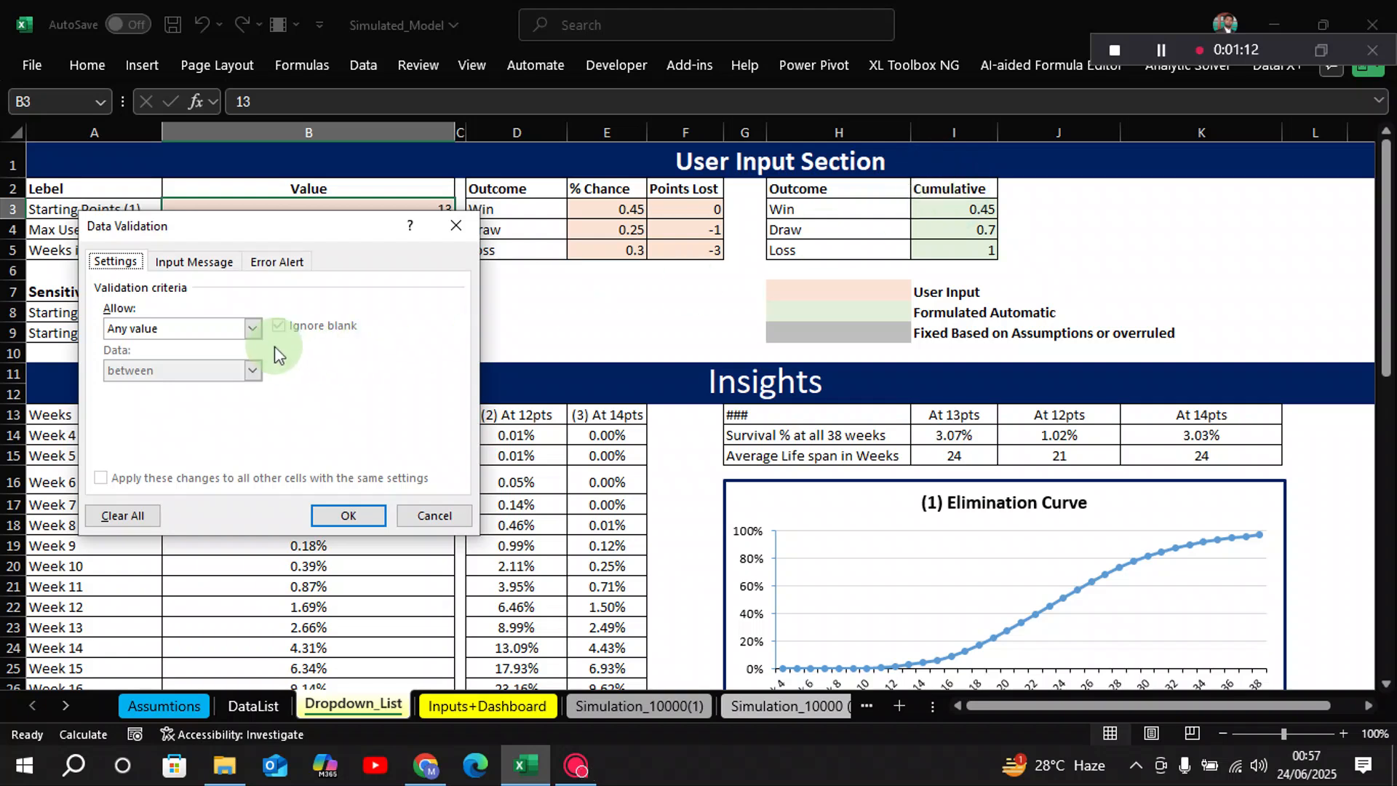
left_click(243, 332)
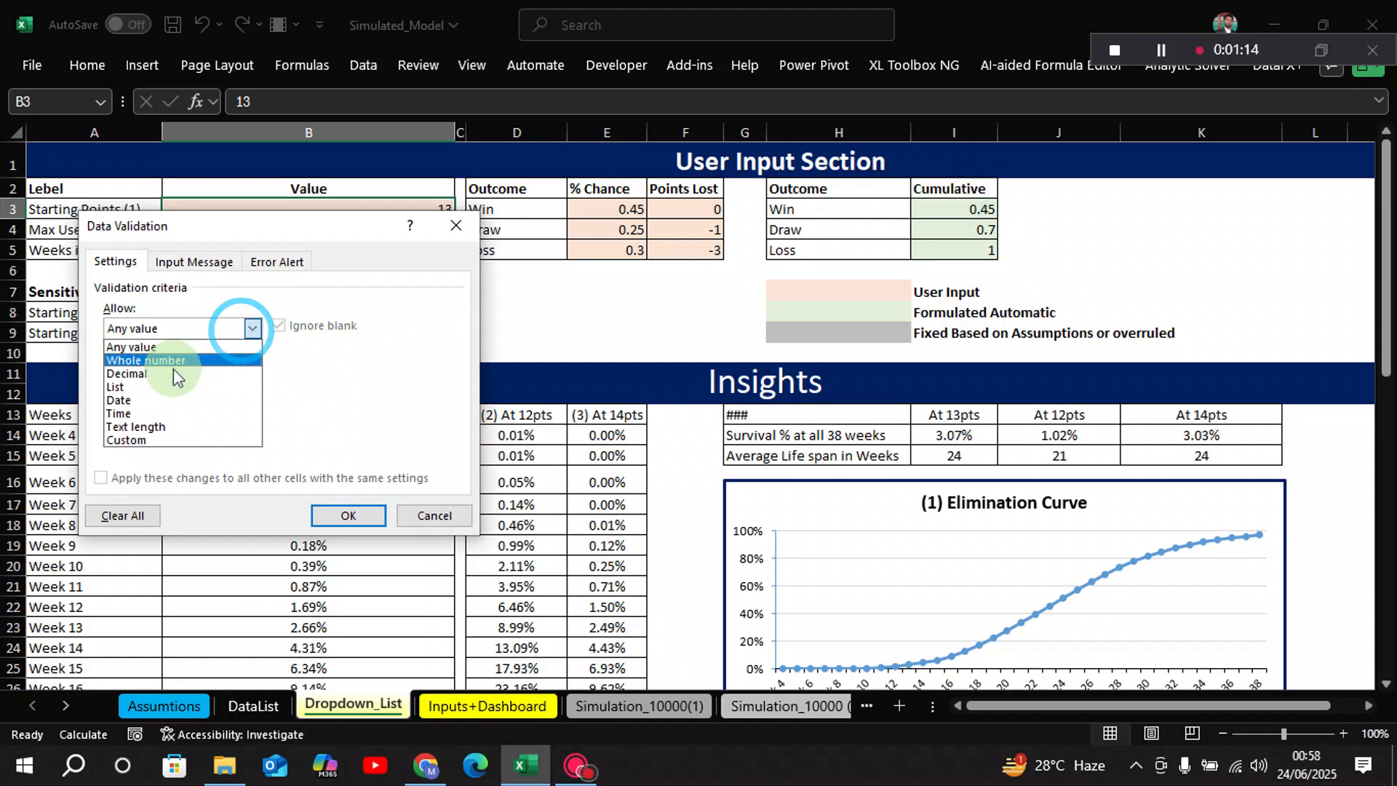
left_click(143, 383)
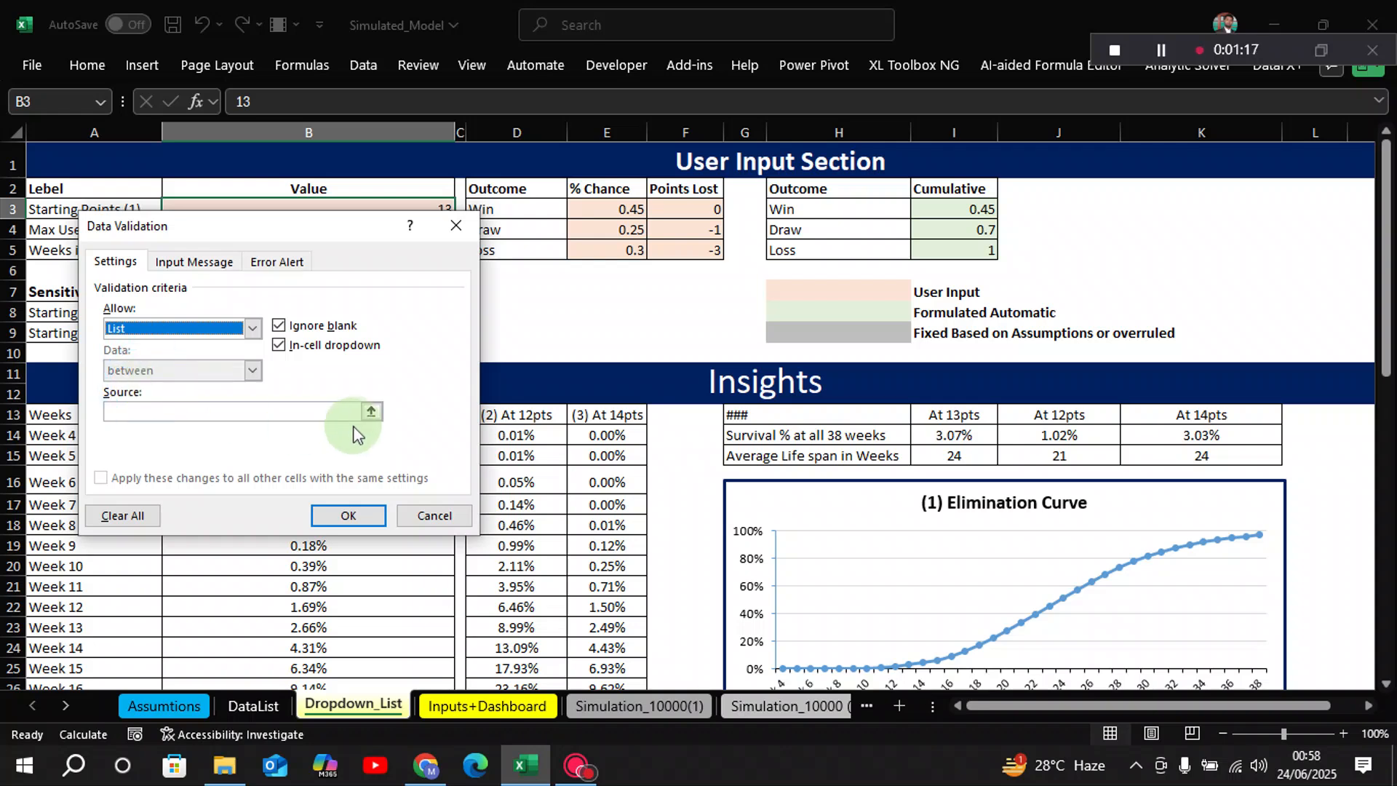
- Set the validation list's source to =DataList!$Z$2:$Z$24 and apply the rule
left_click(372, 413)
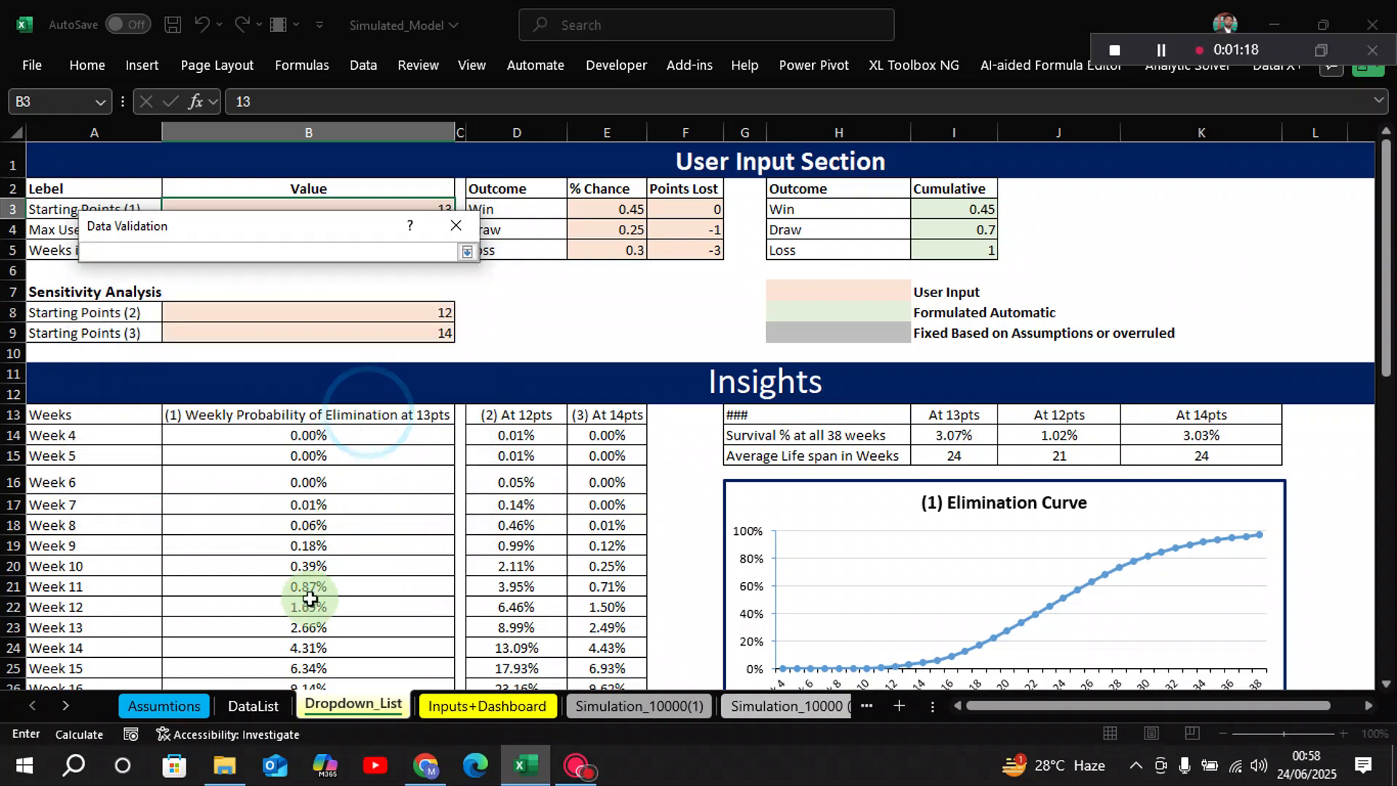
left_click(268, 717)
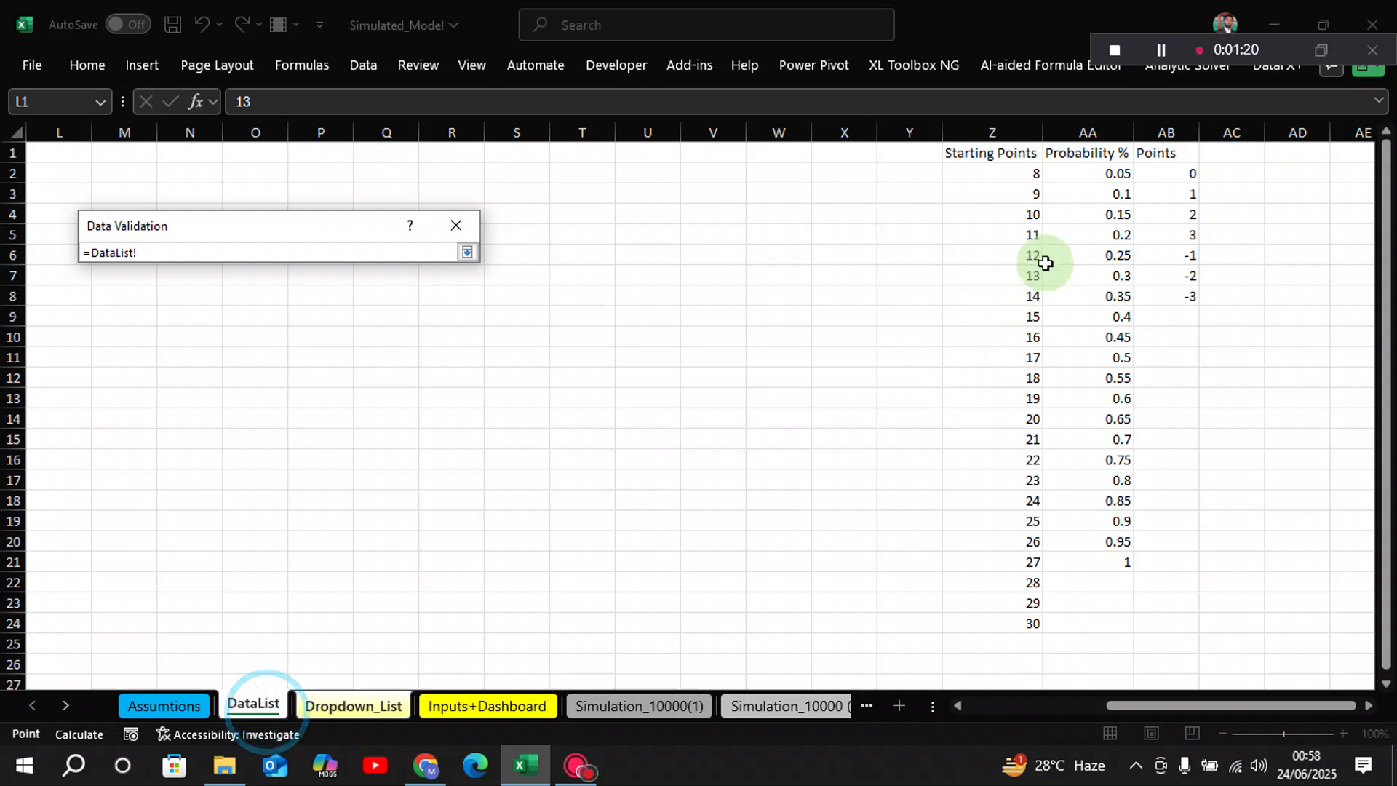
left_click_drag(1030, 176, 1026, 624)
left_click(468, 251)
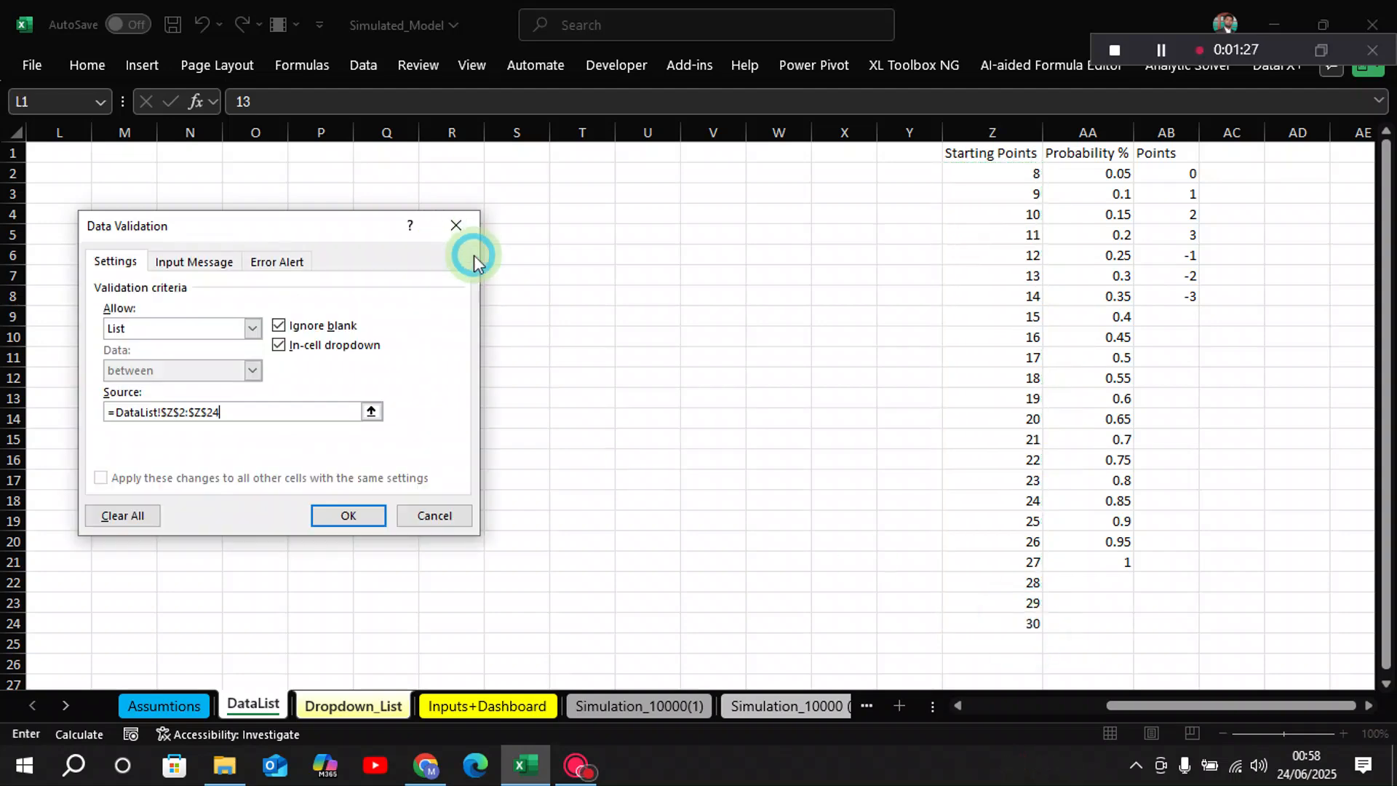
left_click(353, 516)
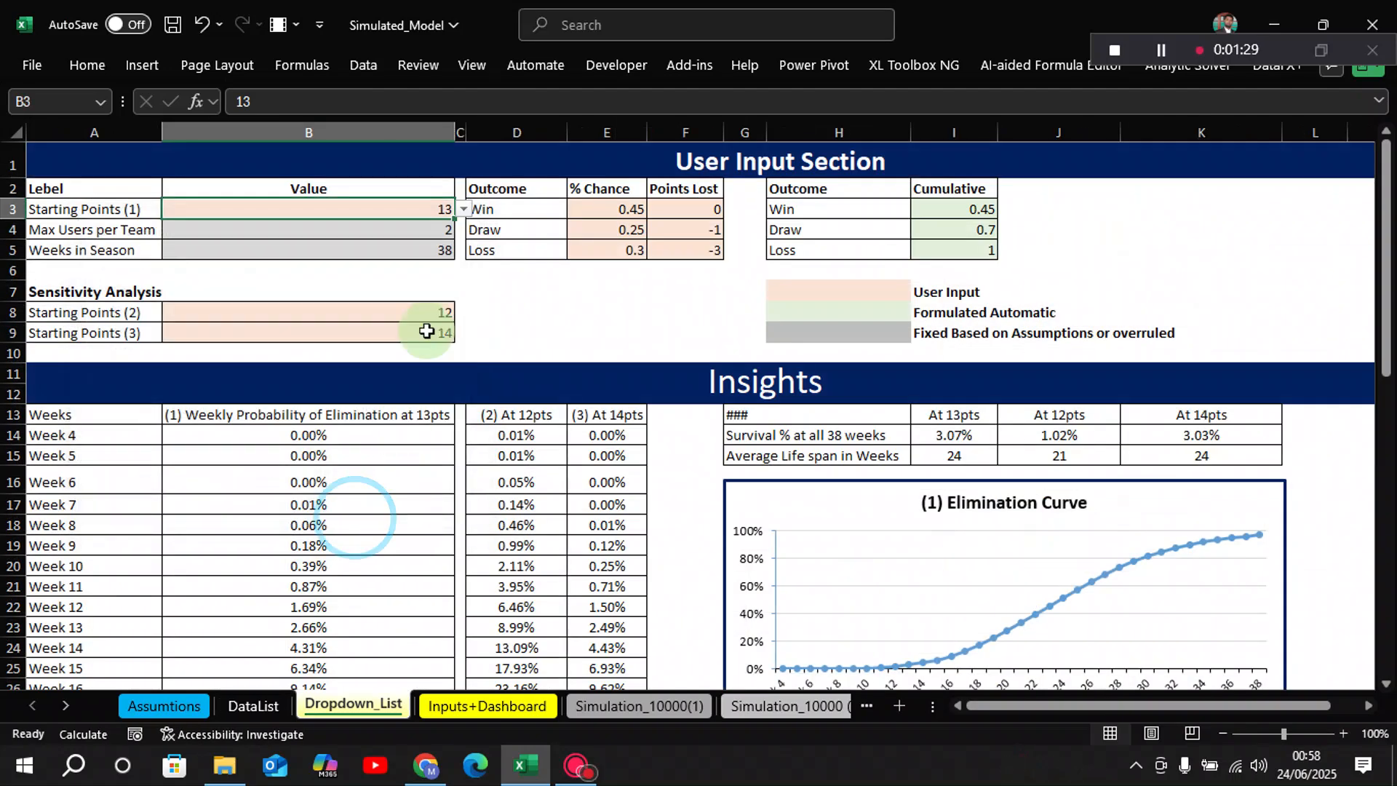
- Choose 11 from the new dropdown for Starting Points (1)
left_click(464, 209)
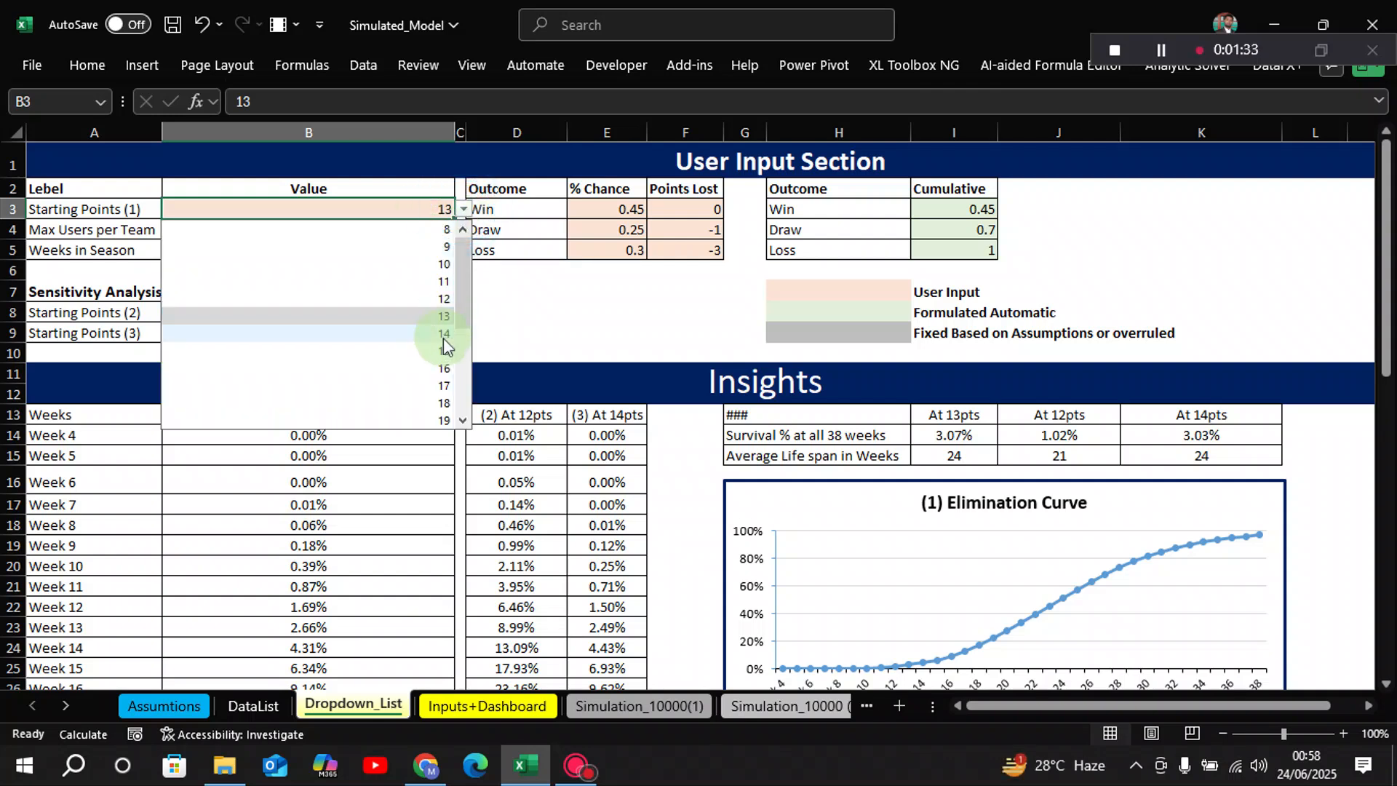
left_click(446, 281)
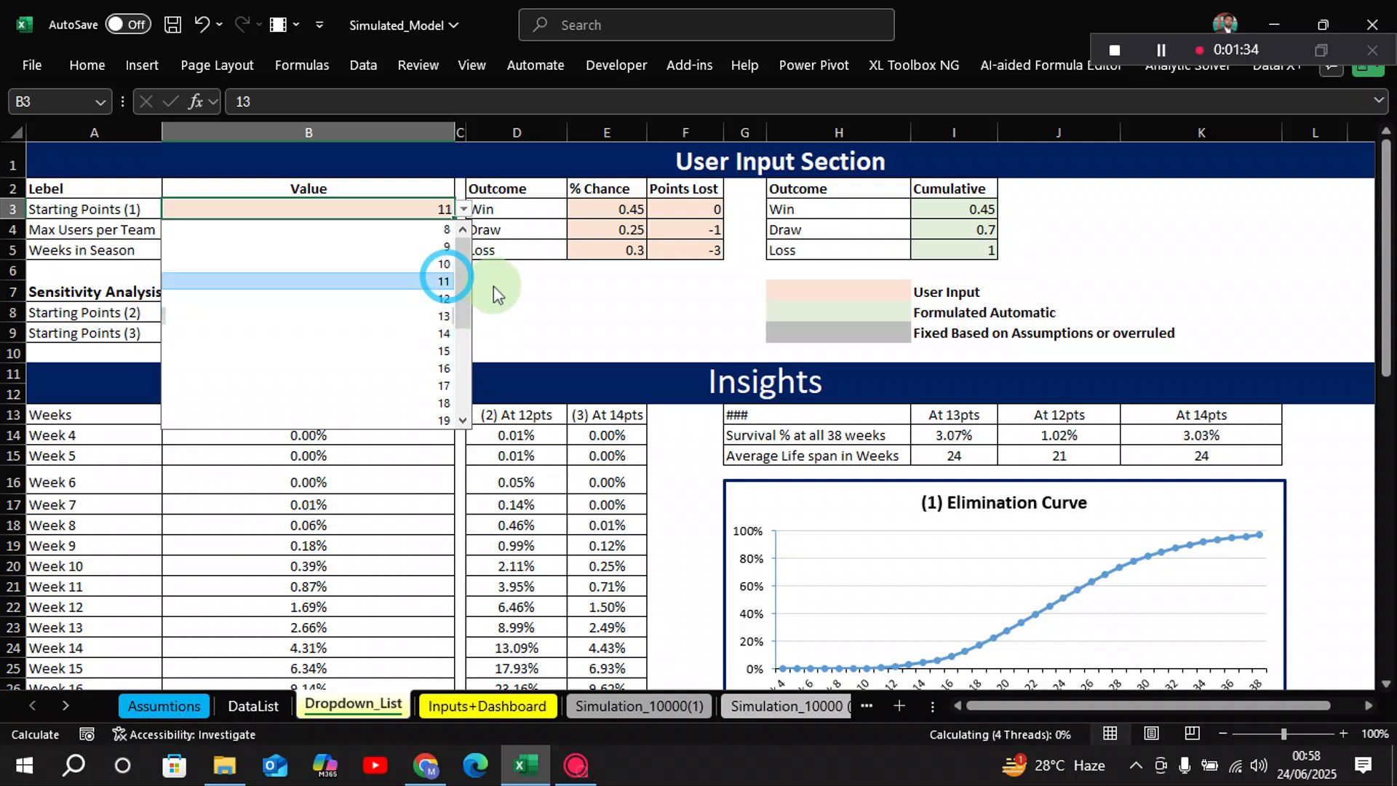
left_click(544, 299)
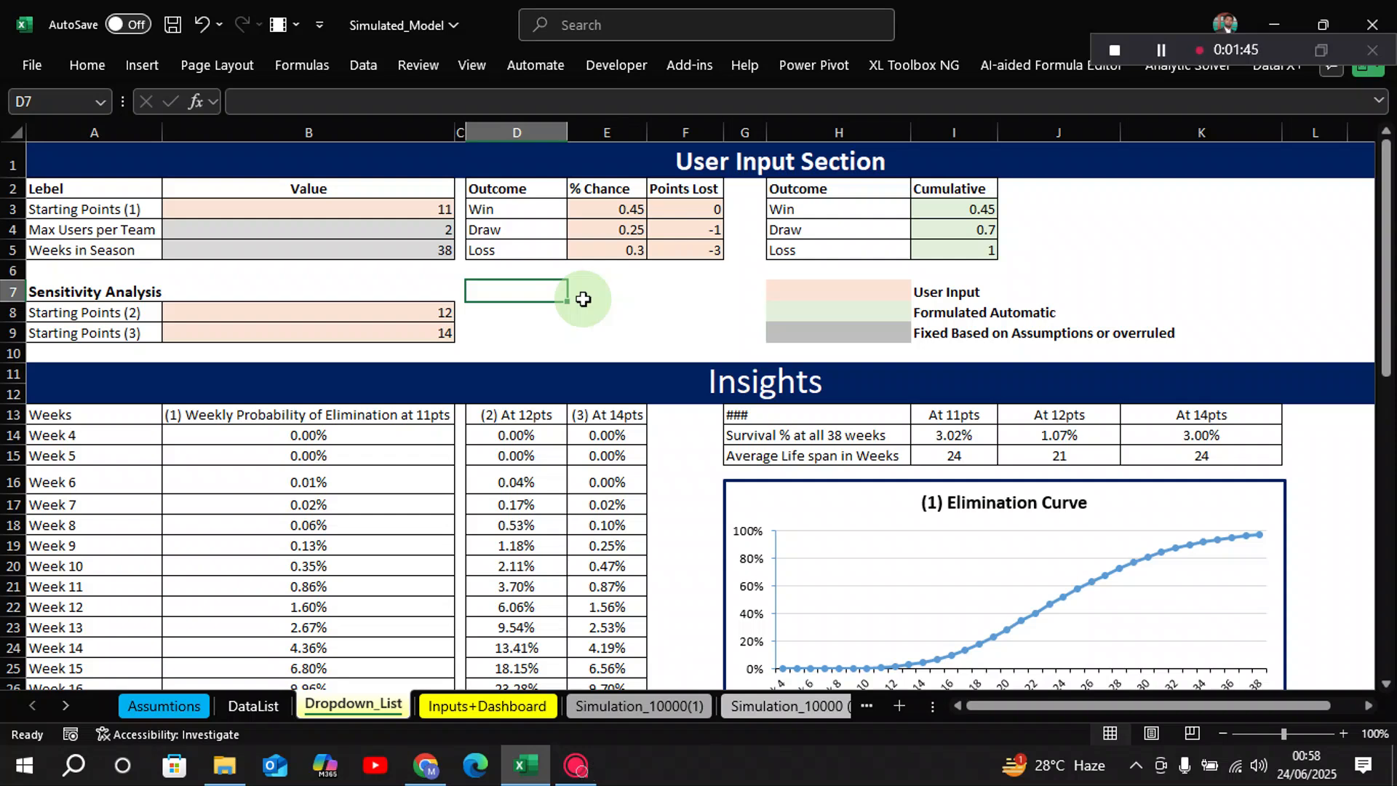
- Examine the Win, Draw and Loss cells E3 to E5 in the % Chance column
left_click(624, 229)
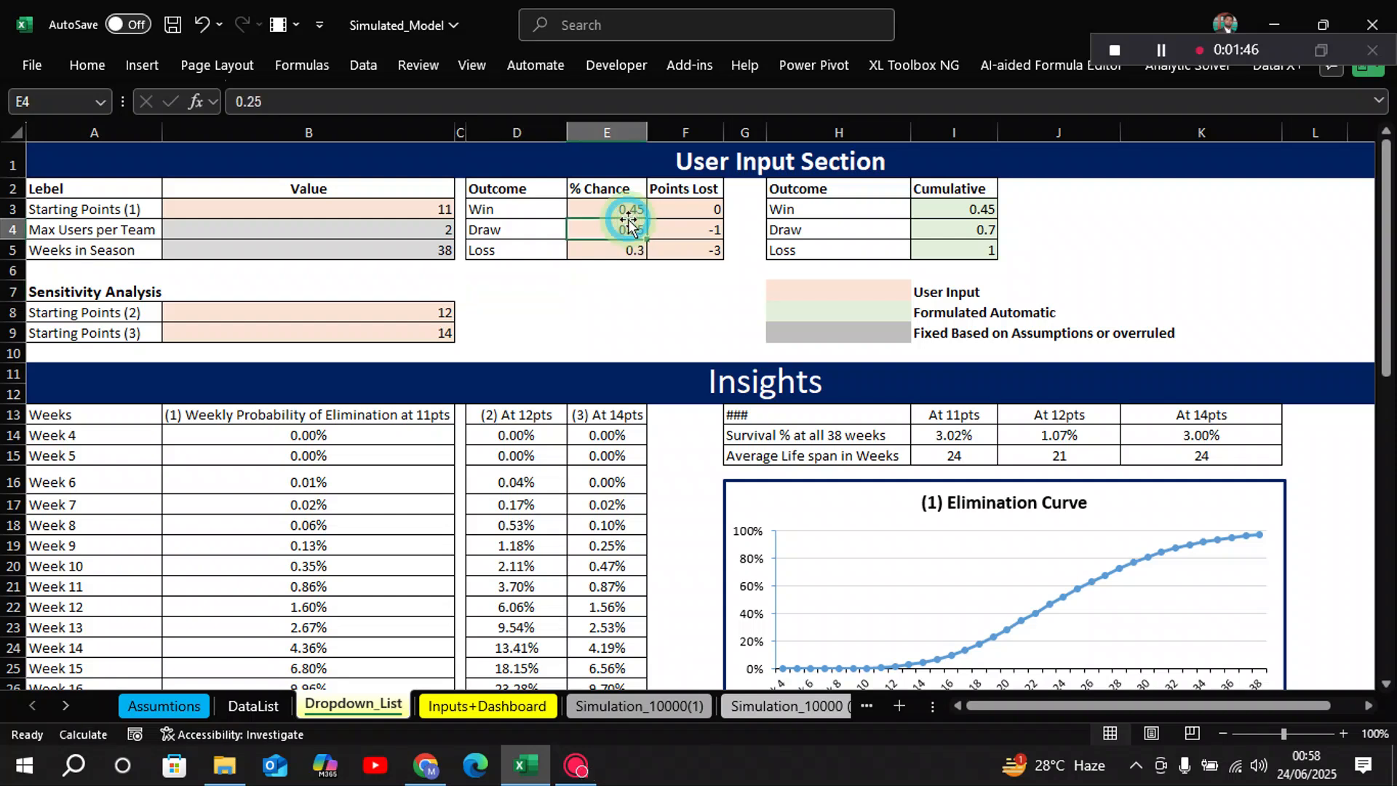
left_click(627, 209)
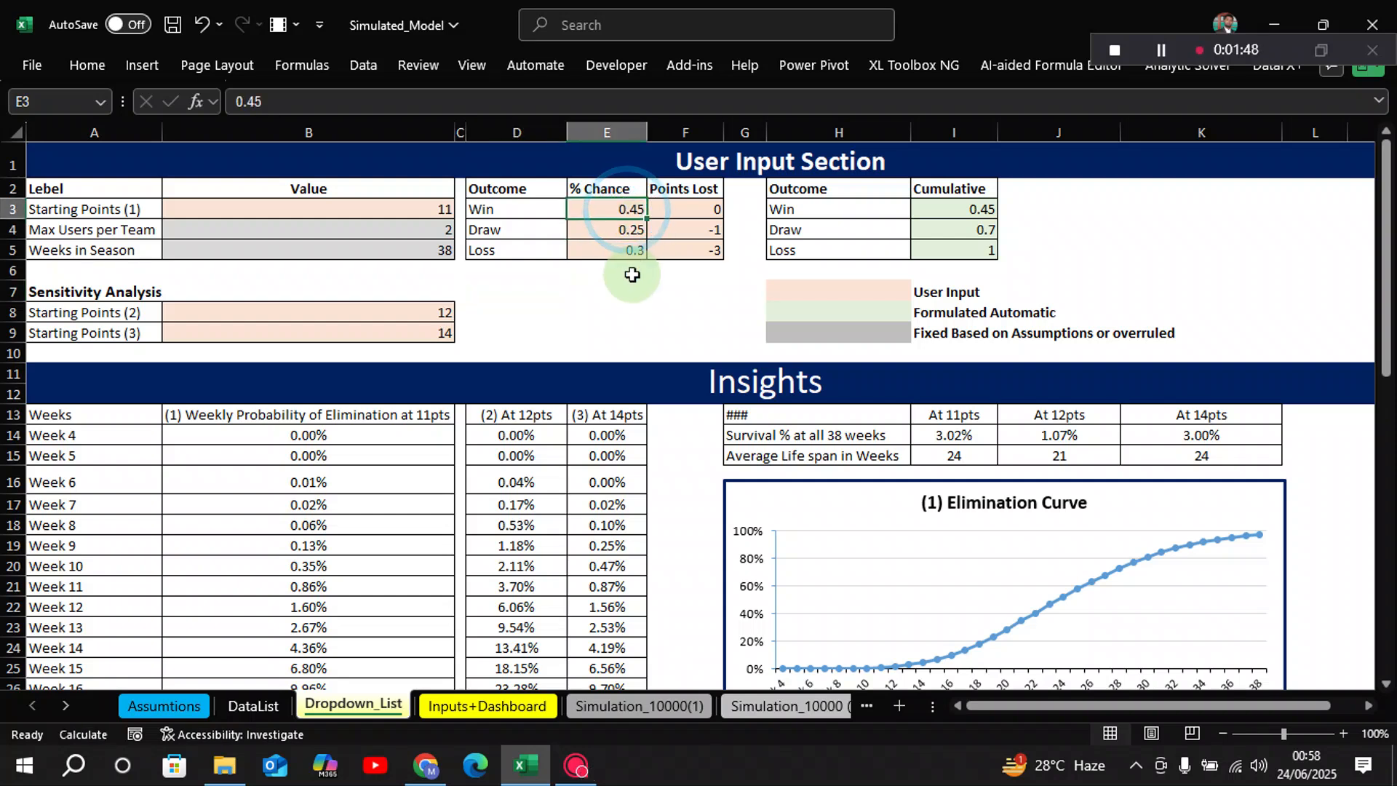
left_click(625, 231)
left_click(630, 249)
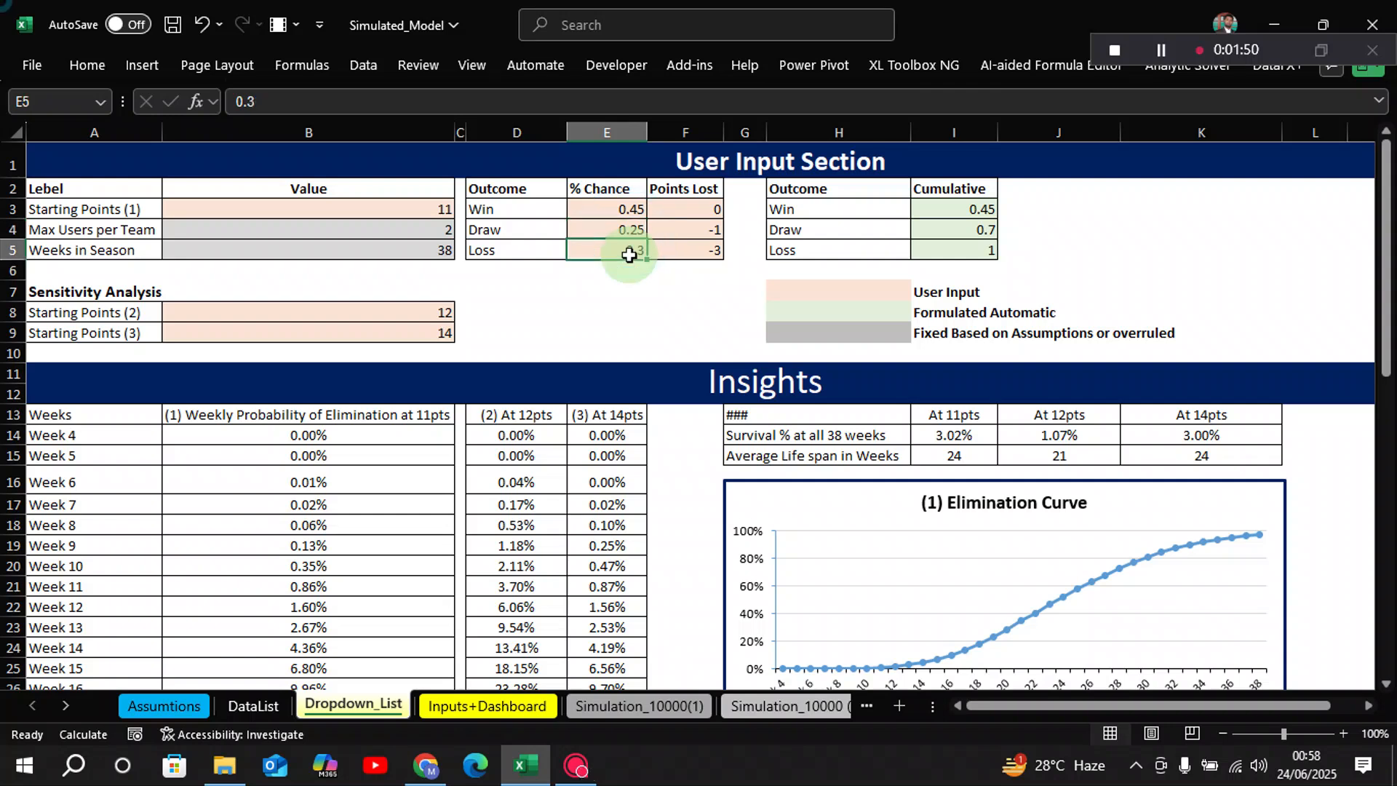
left_click(626, 209)
left_click(625, 231)
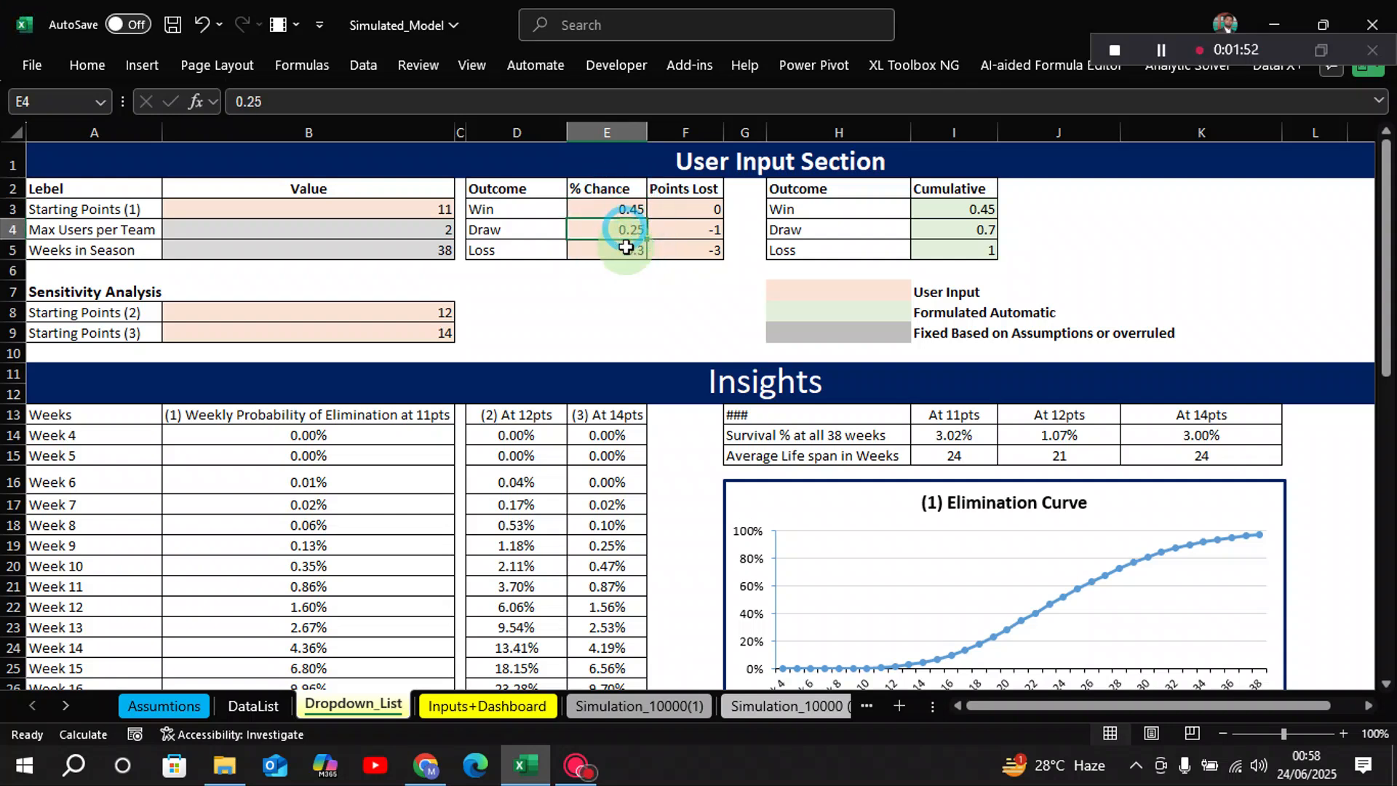
left_click(626, 244)
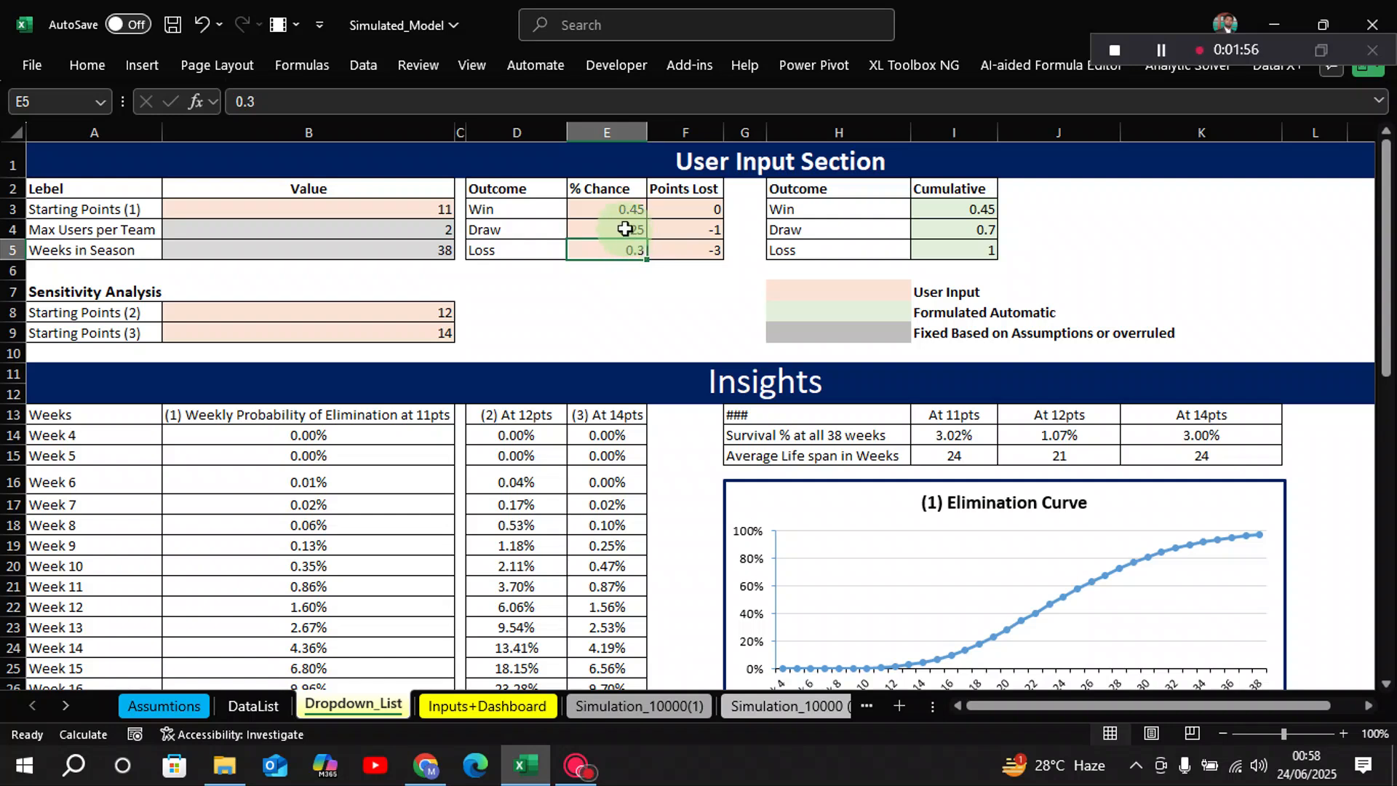
- Start a data validation rule for the % Chance cells E3 to E5 and allow only a List
left_click(621, 213)
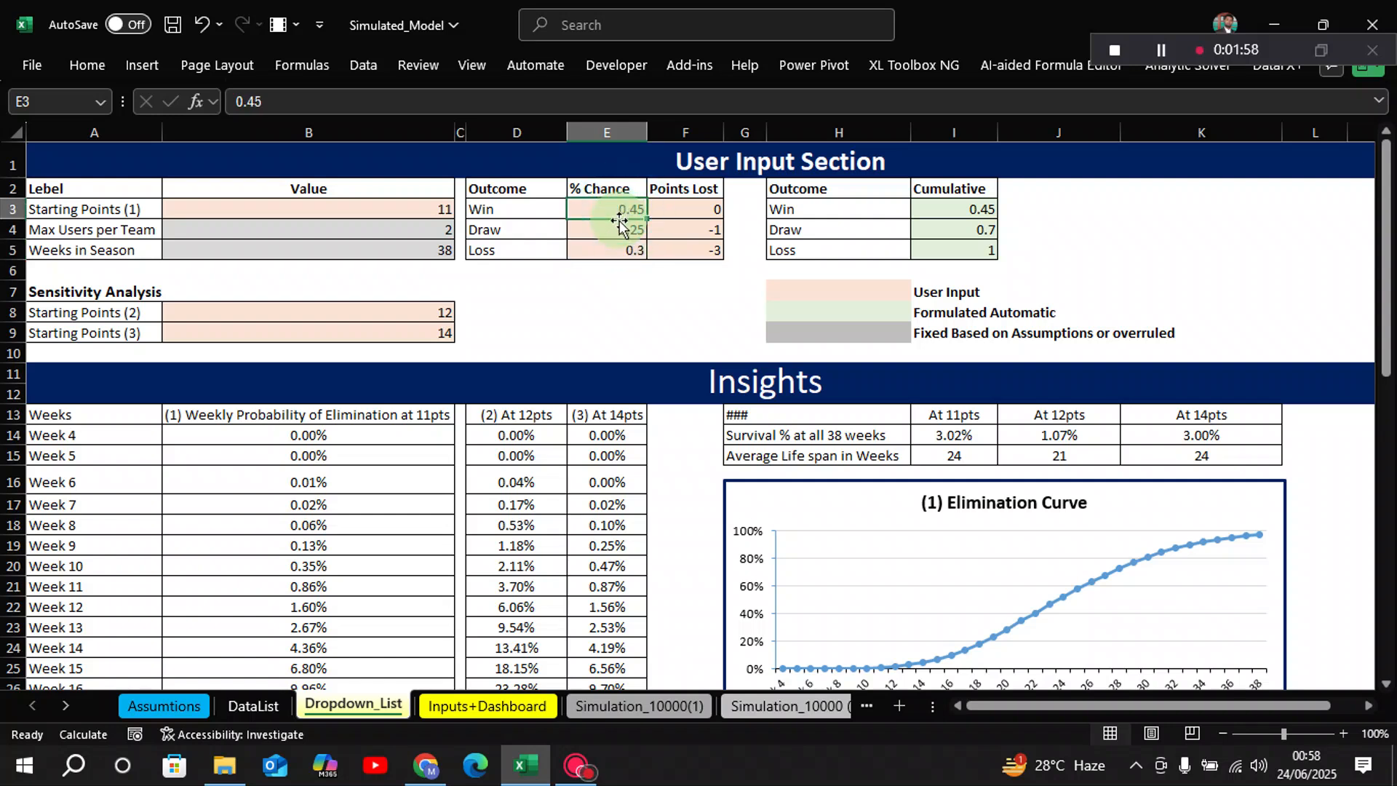
left_click(618, 244, "ctrl")
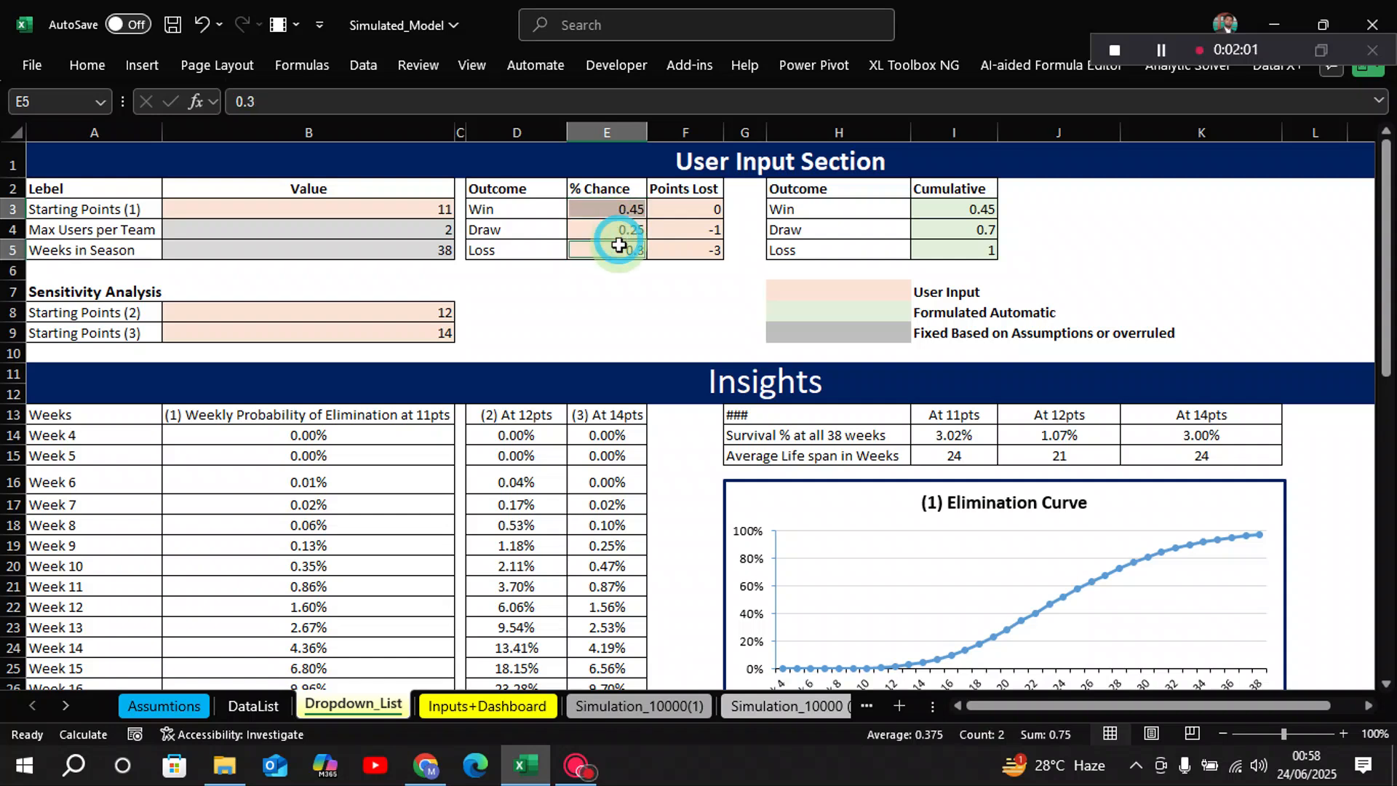
left_click(614, 229, "ctrl")
left_click(611, 207, "ctrl")
left_click(611, 207, "ctrl")
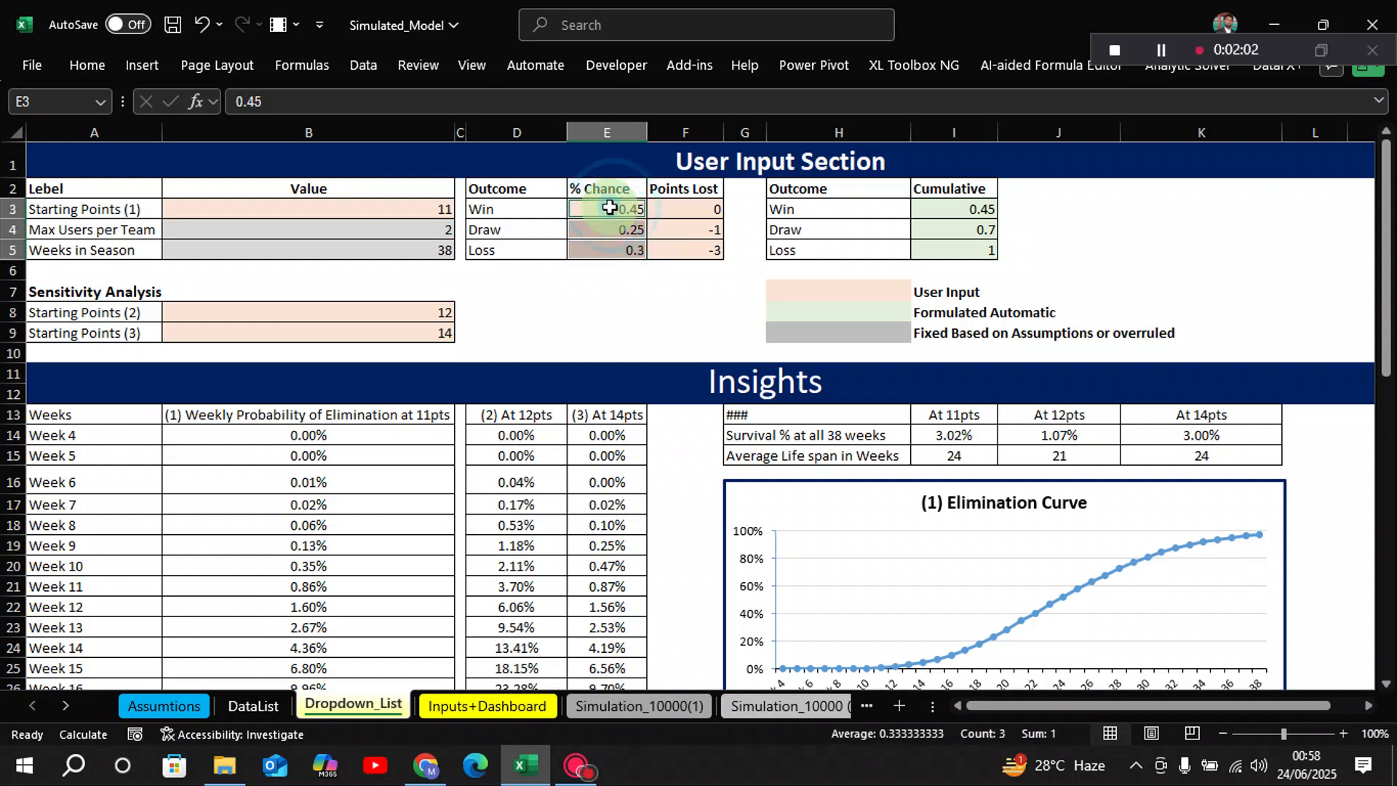
left_click(365, 72)
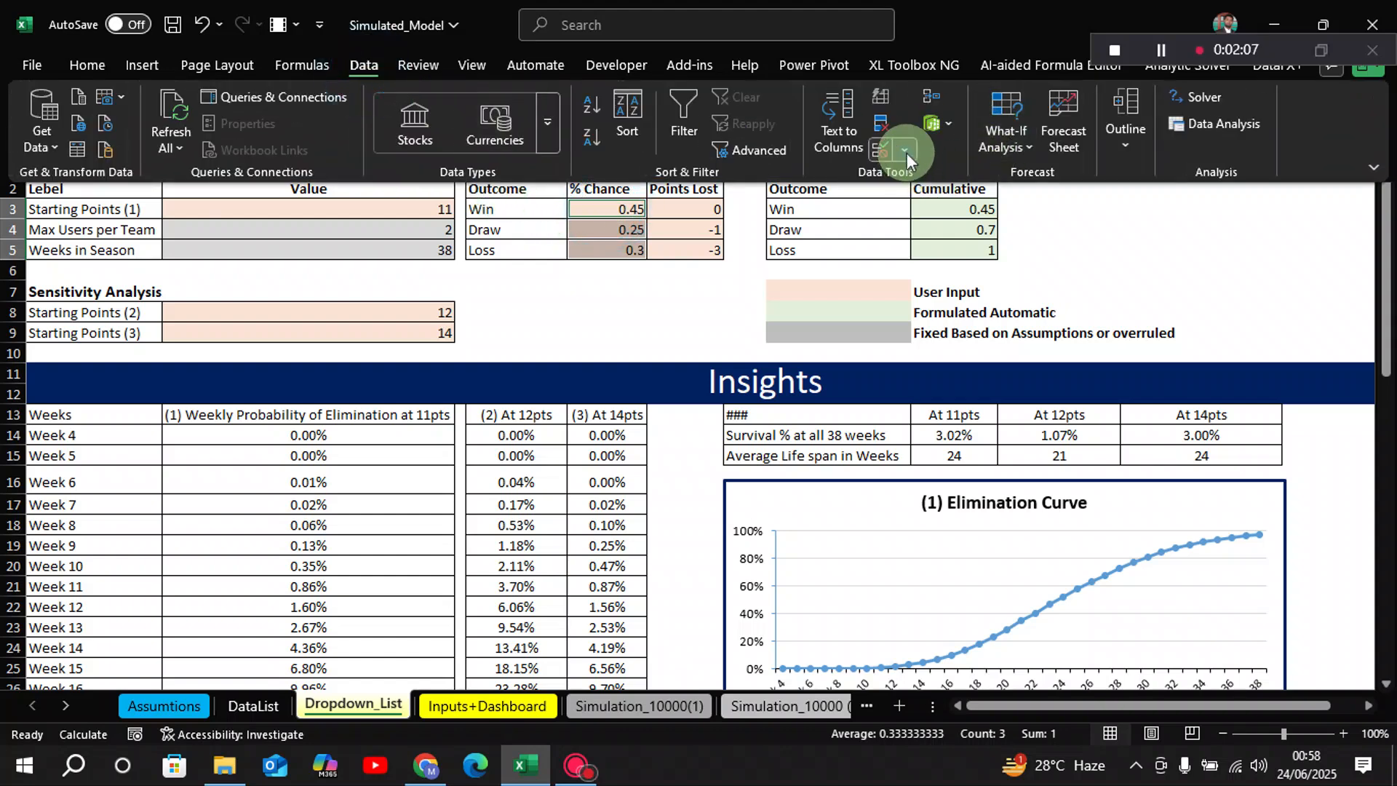
left_click(906, 153)
left_click(919, 177)
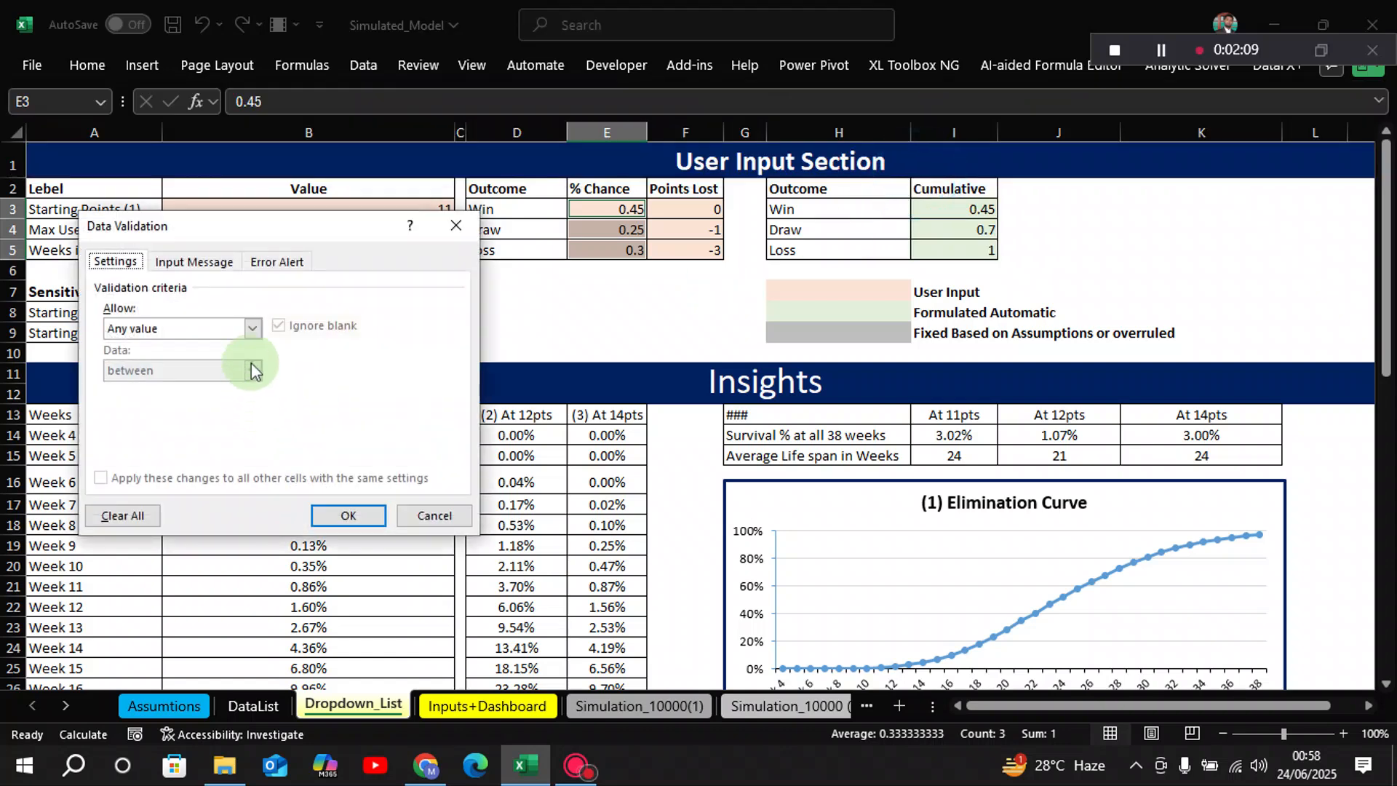
left_click(252, 328)
left_click(154, 387)
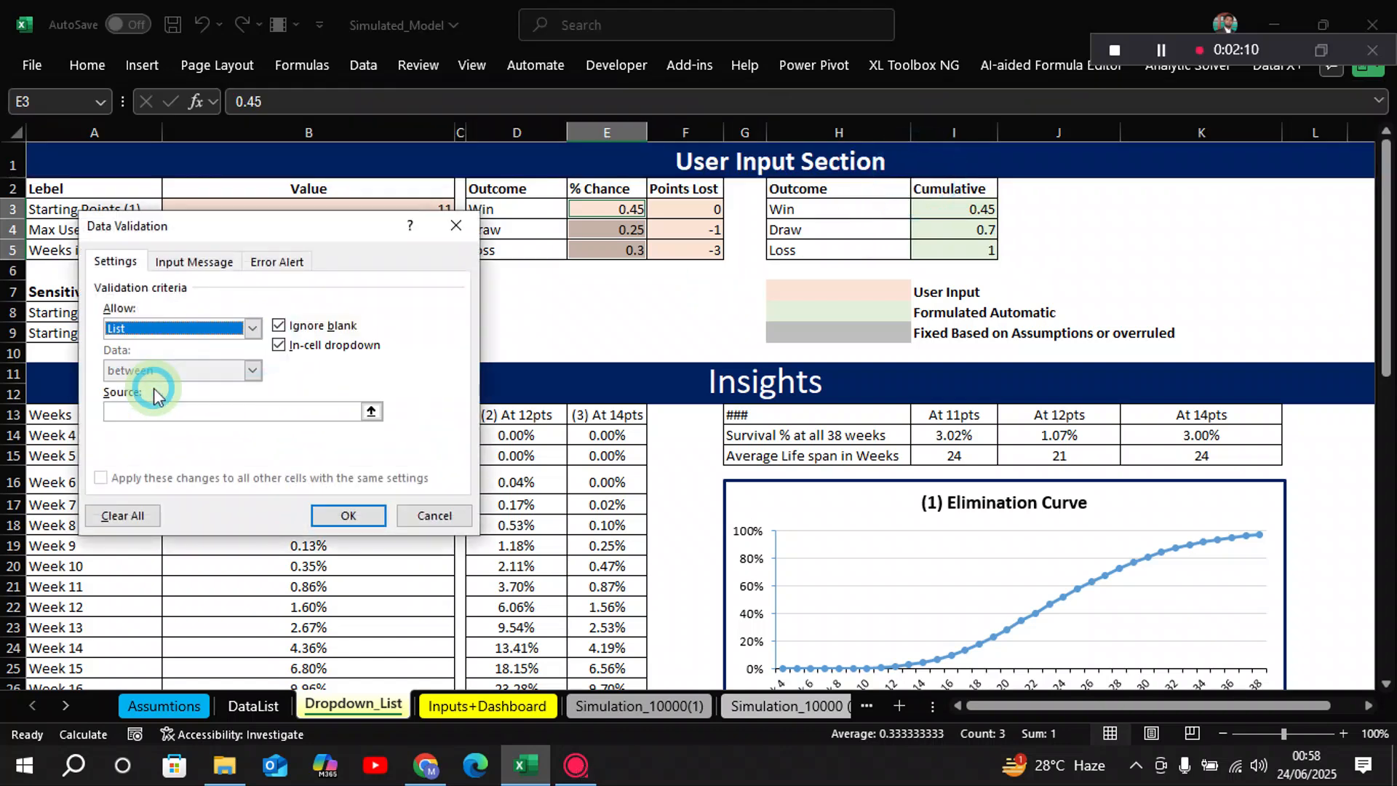
- Set the % Chance list source to =DataList!$AA$2:$AA$21 and apply the validation rule
left_click(371, 411)
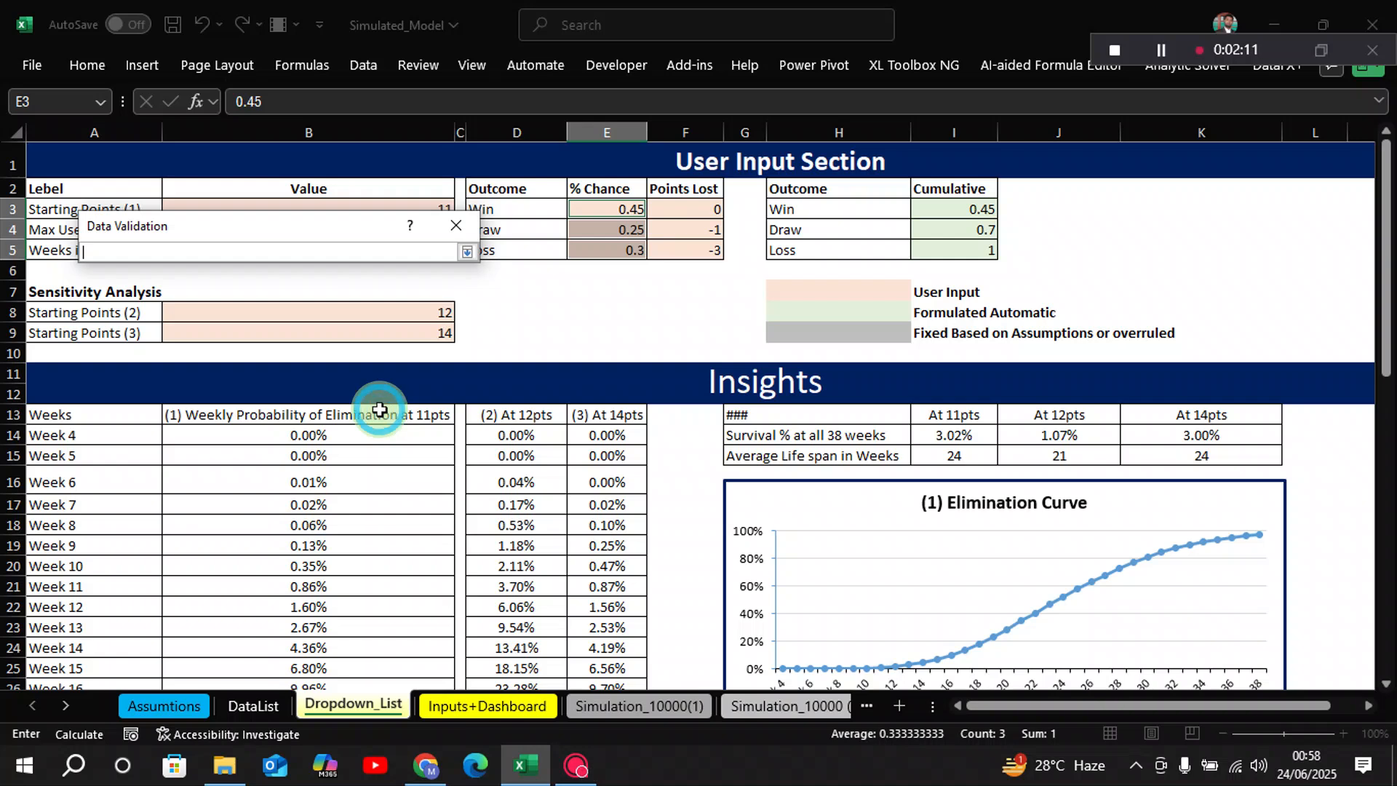
left_click(253, 704)
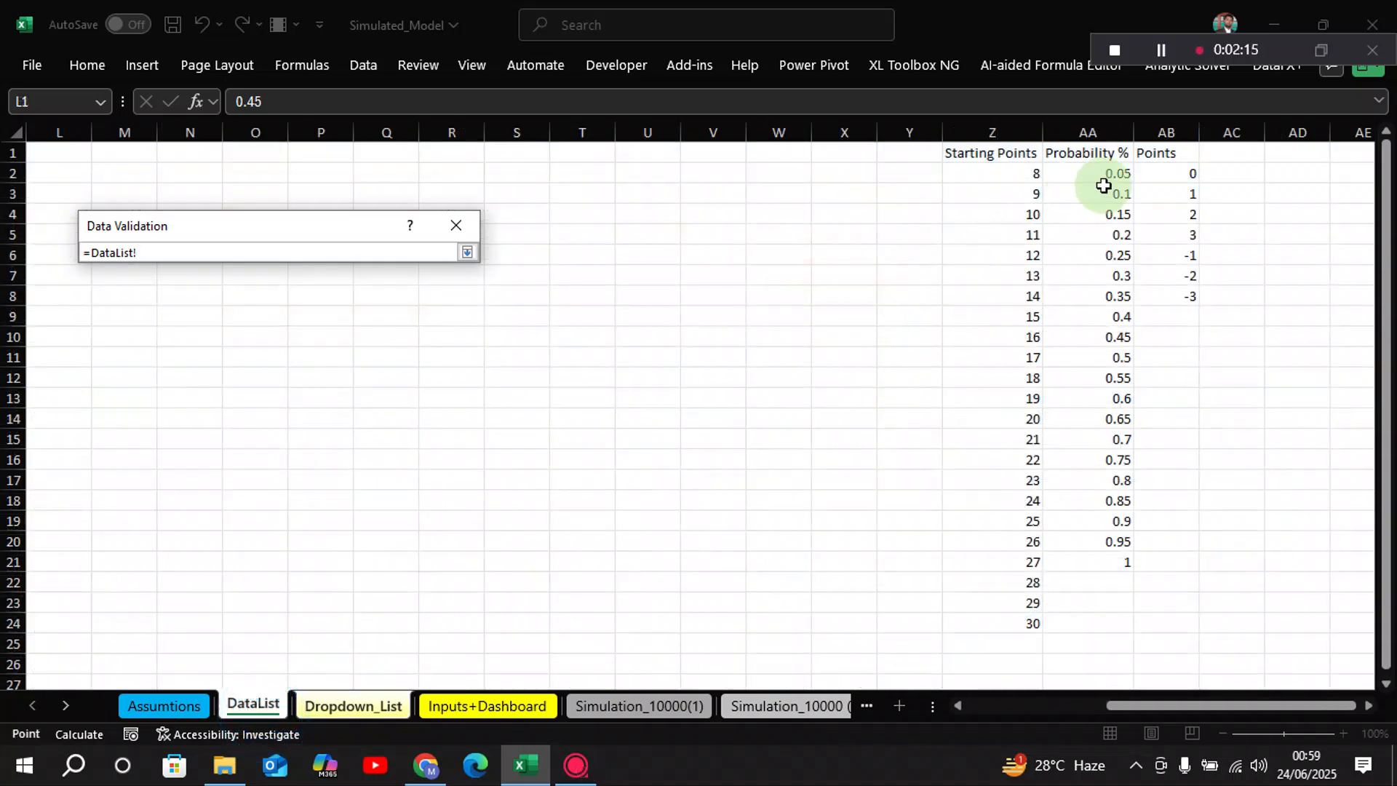
left_click_drag(1112, 173, 1120, 562)
left_click(467, 254)
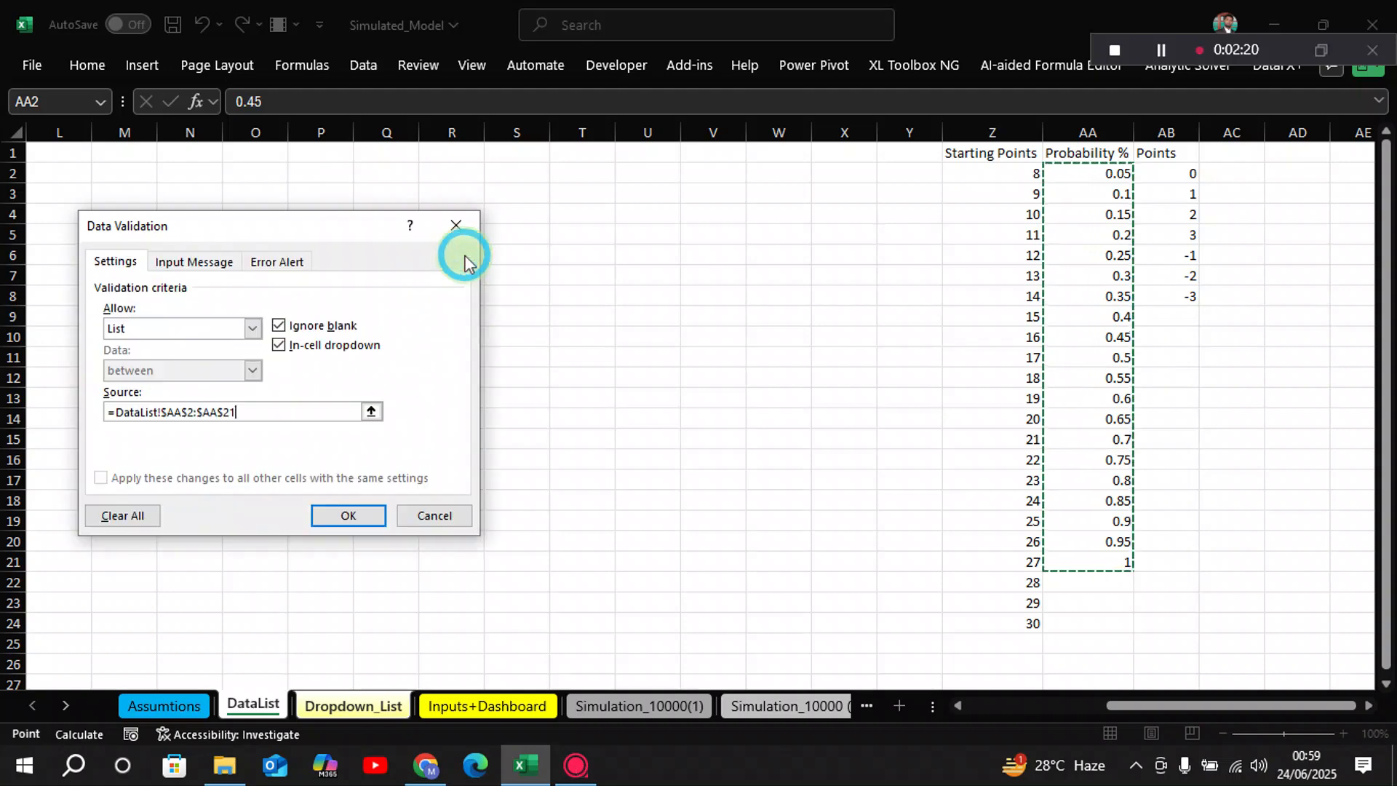
left_click(347, 518)
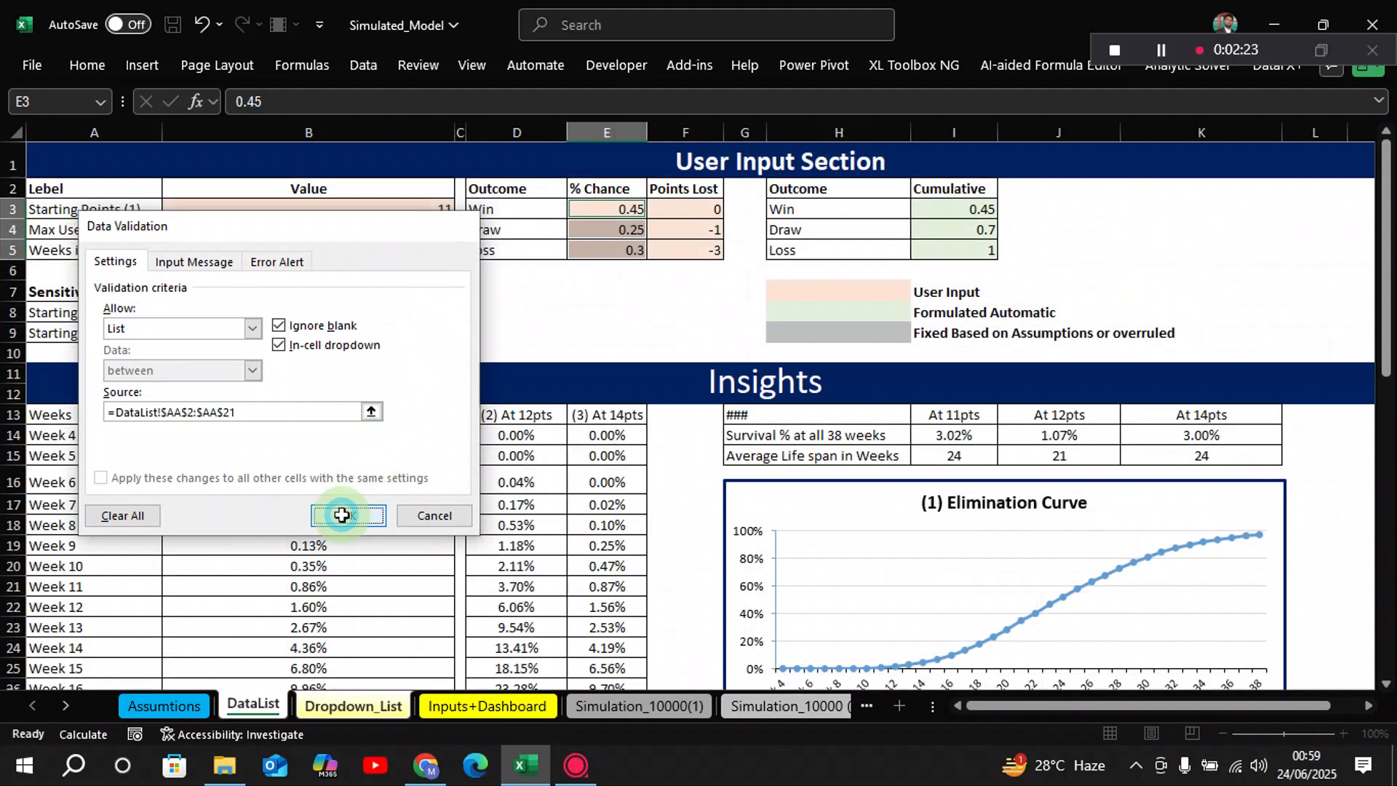
- Check the list of probability options offered in the Draw cell E4
left_click(641, 295)
left_click(617, 227)
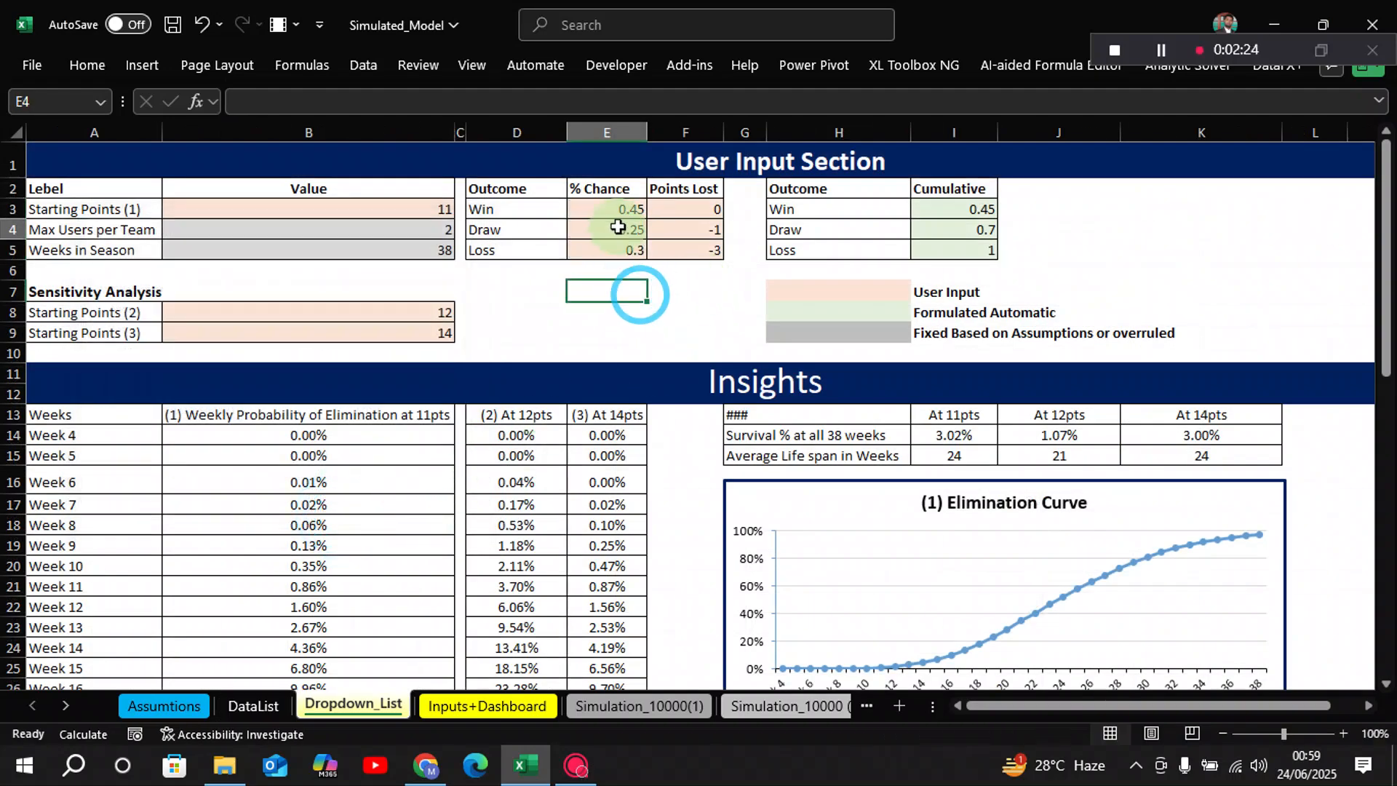
left_click(659, 230)
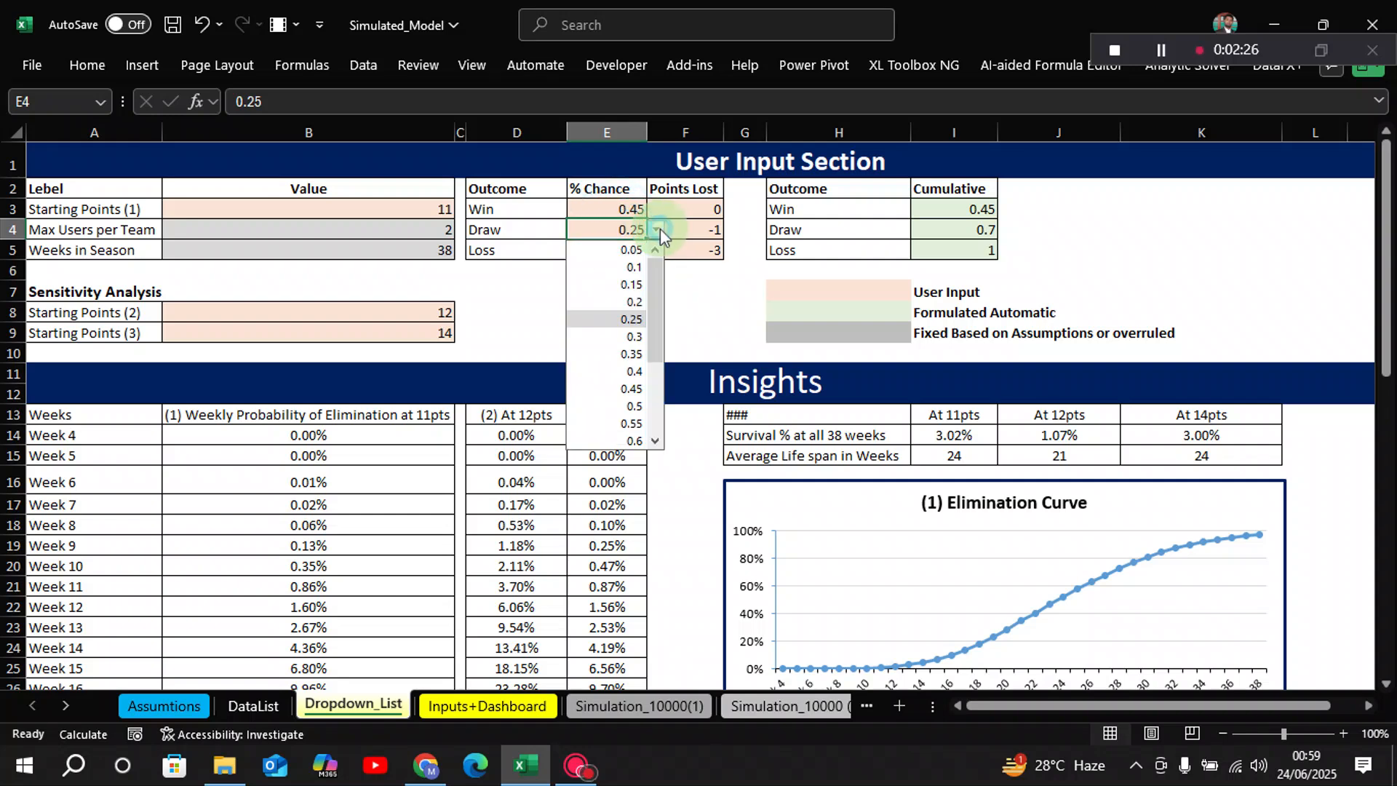
left_click(684, 302)
- Choose 0.3 for Win and 0.2 for Loss from their % Chance dropdowns
left_click(624, 210)
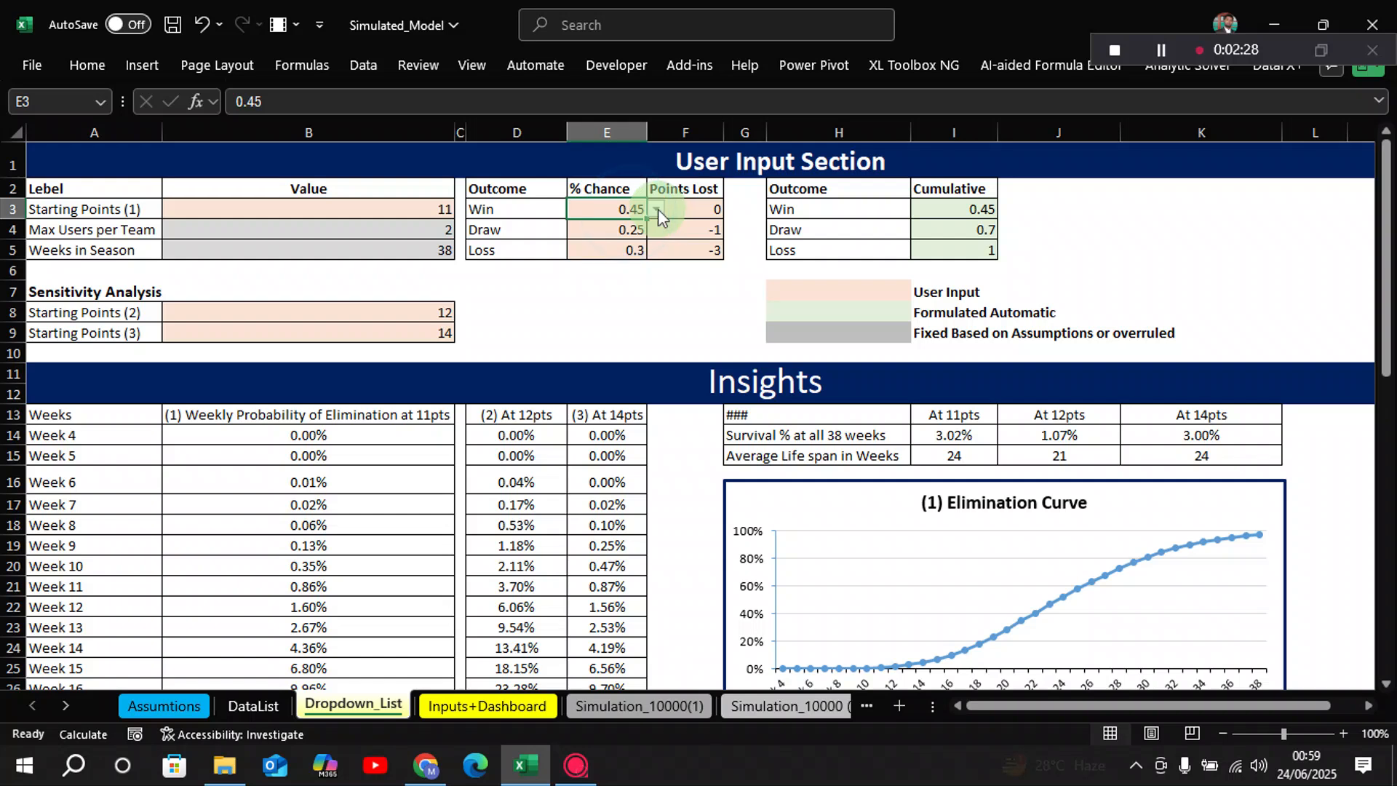
left_click(657, 208)
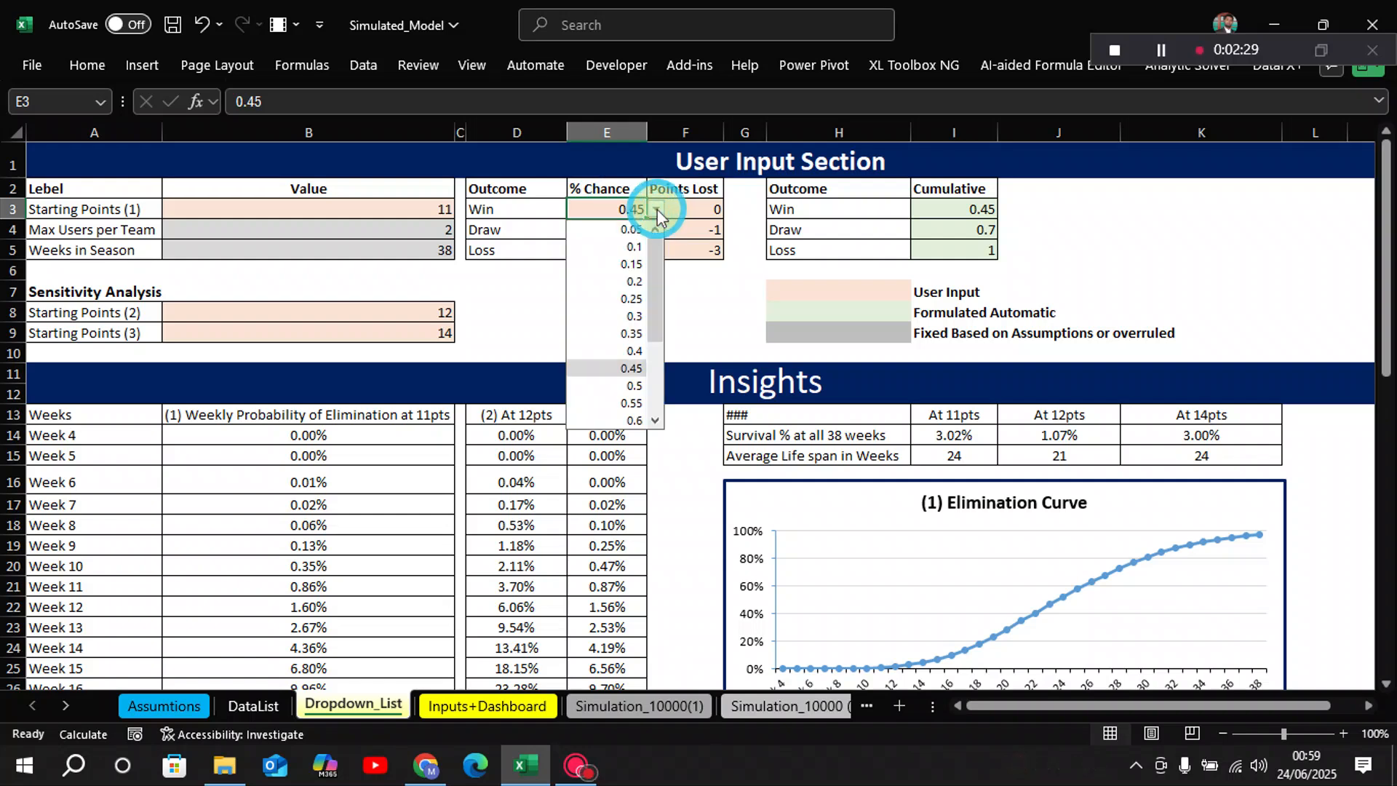
left_click(627, 315)
left_click(710, 304)
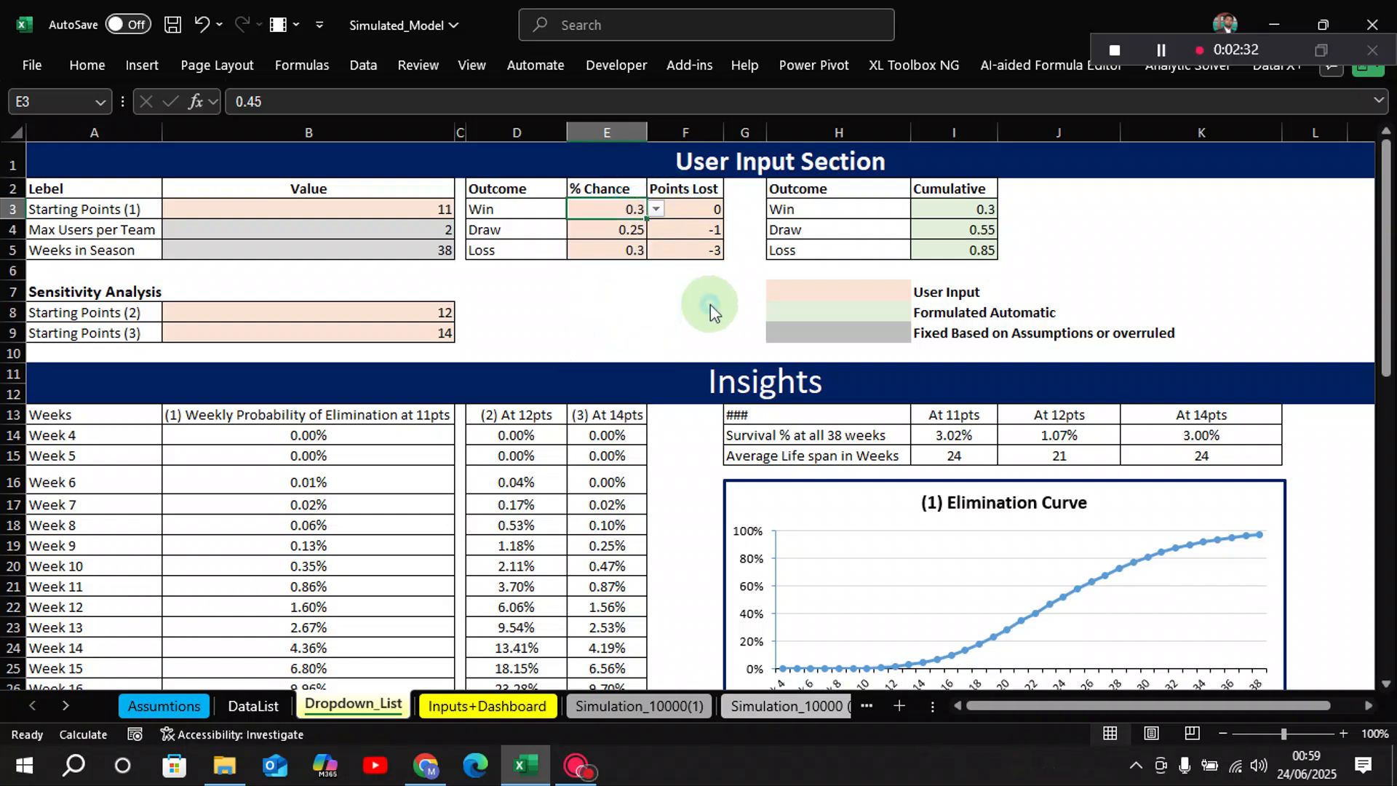
left_click(632, 250)
left_click(654, 250)
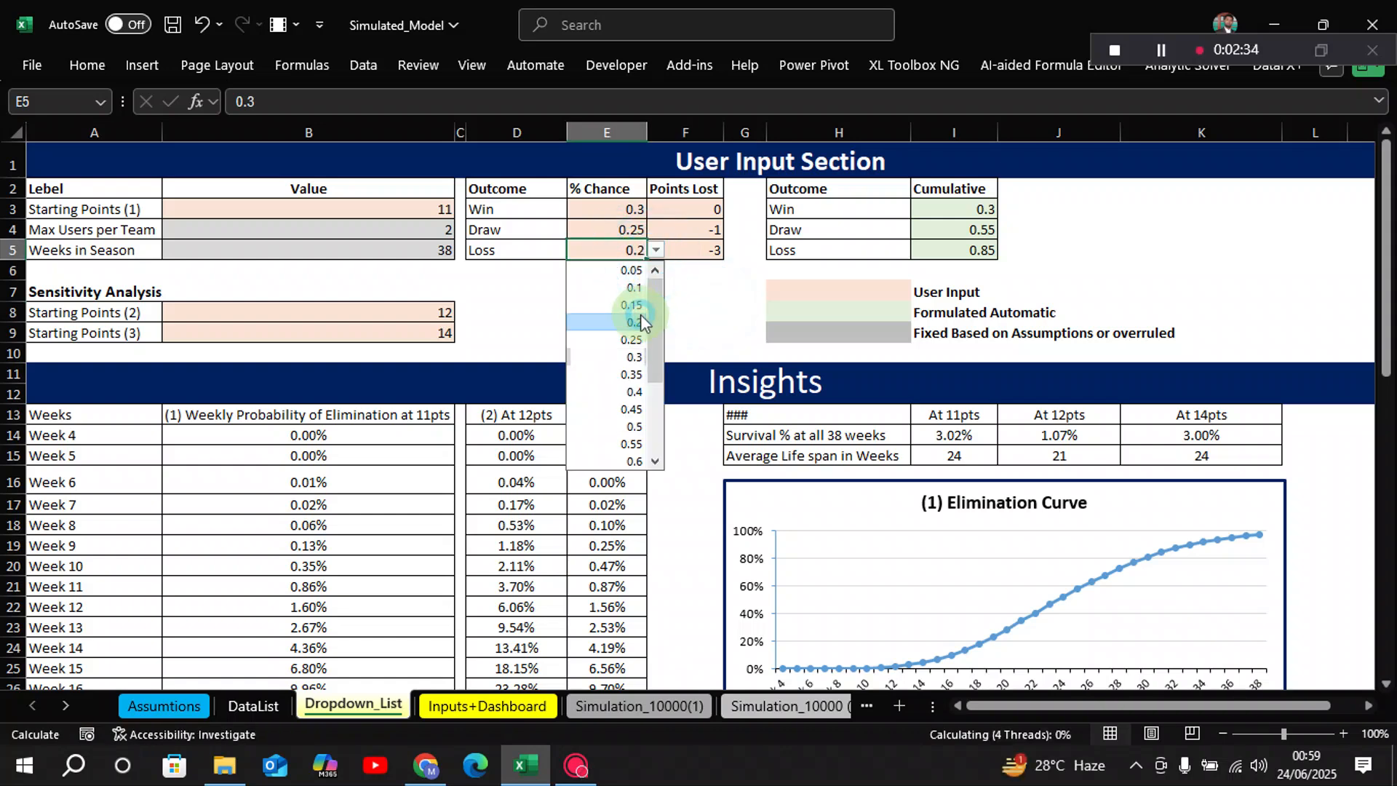
left_click(640, 320)
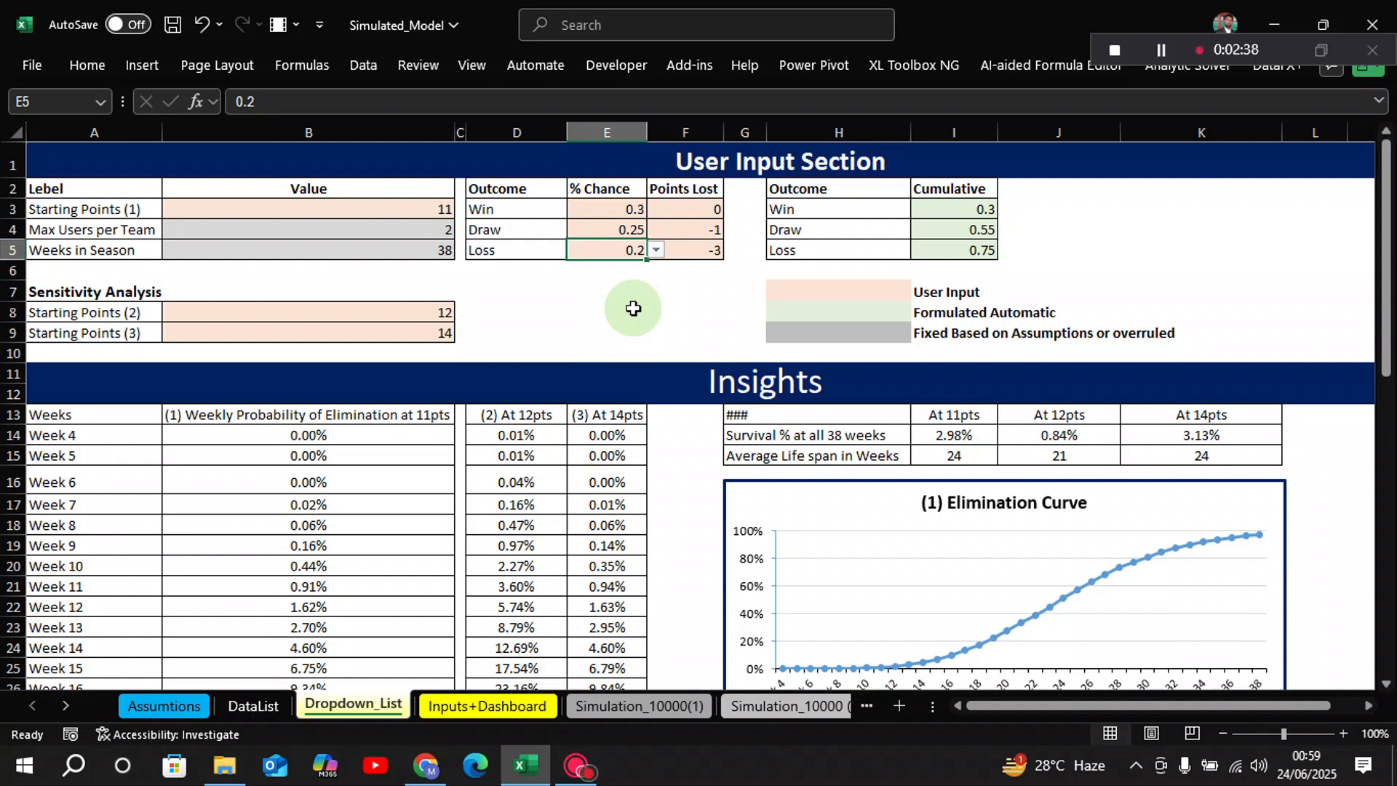
left_click(558, 308)
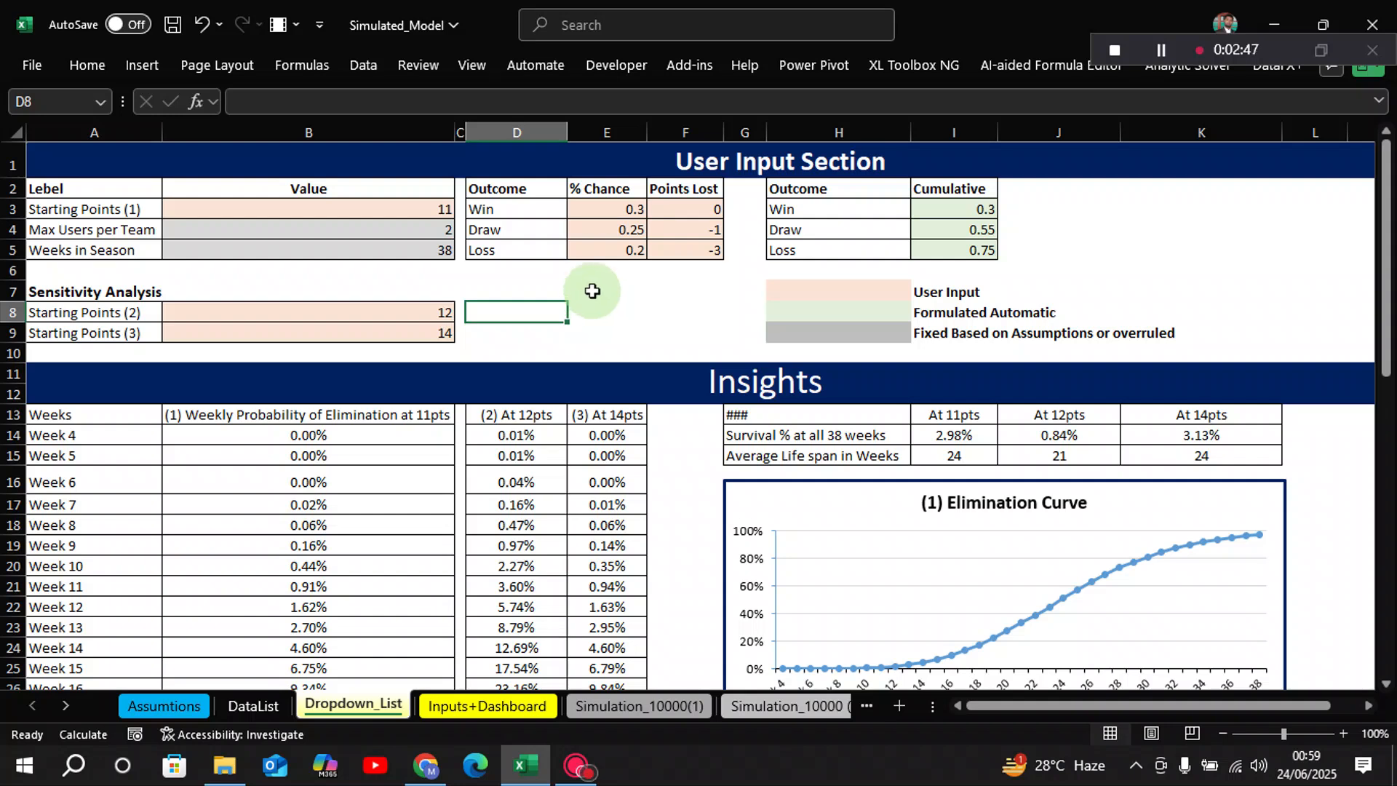
- Clear all data validation settings from the Win % Chance cell E3 and check the cell for a dropdown
left_click(624, 211)
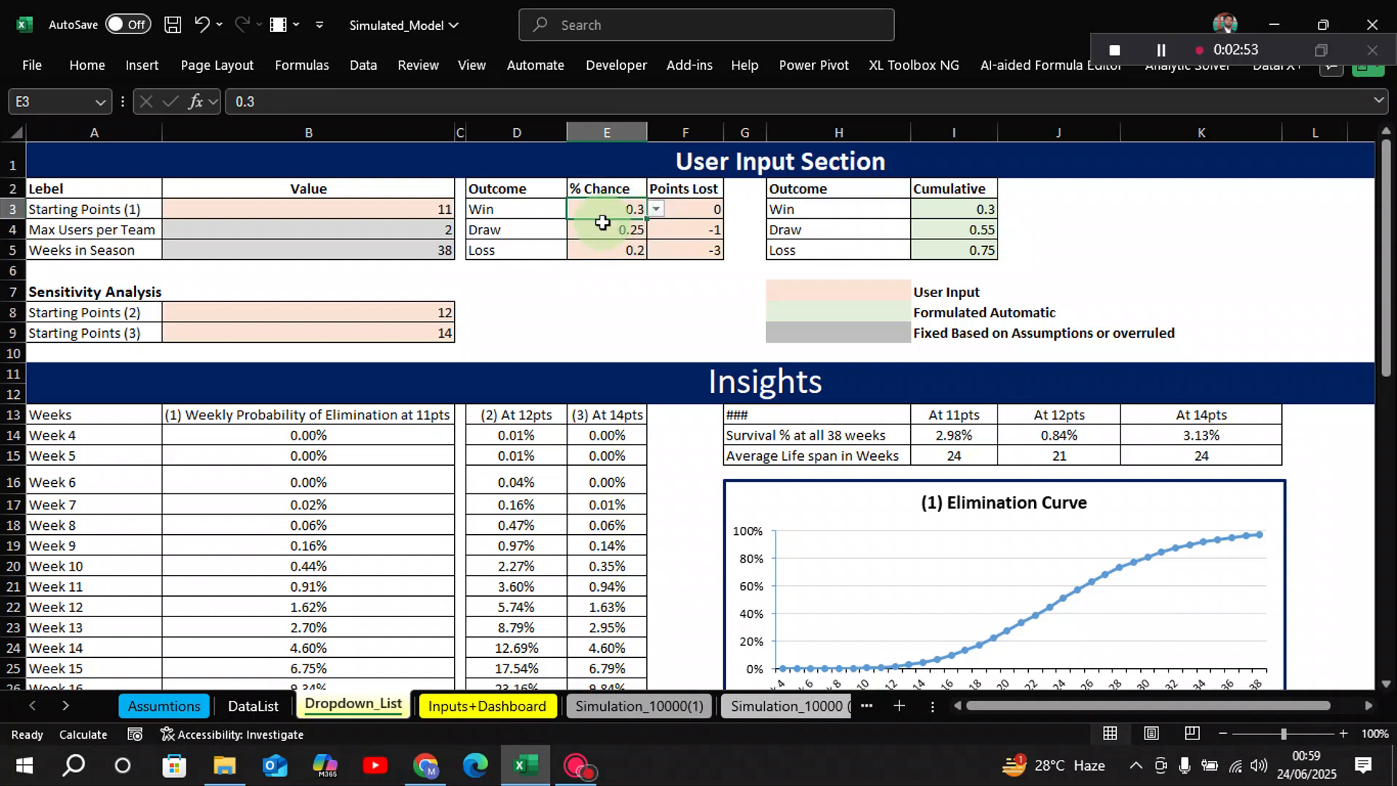
left_click(356, 64)
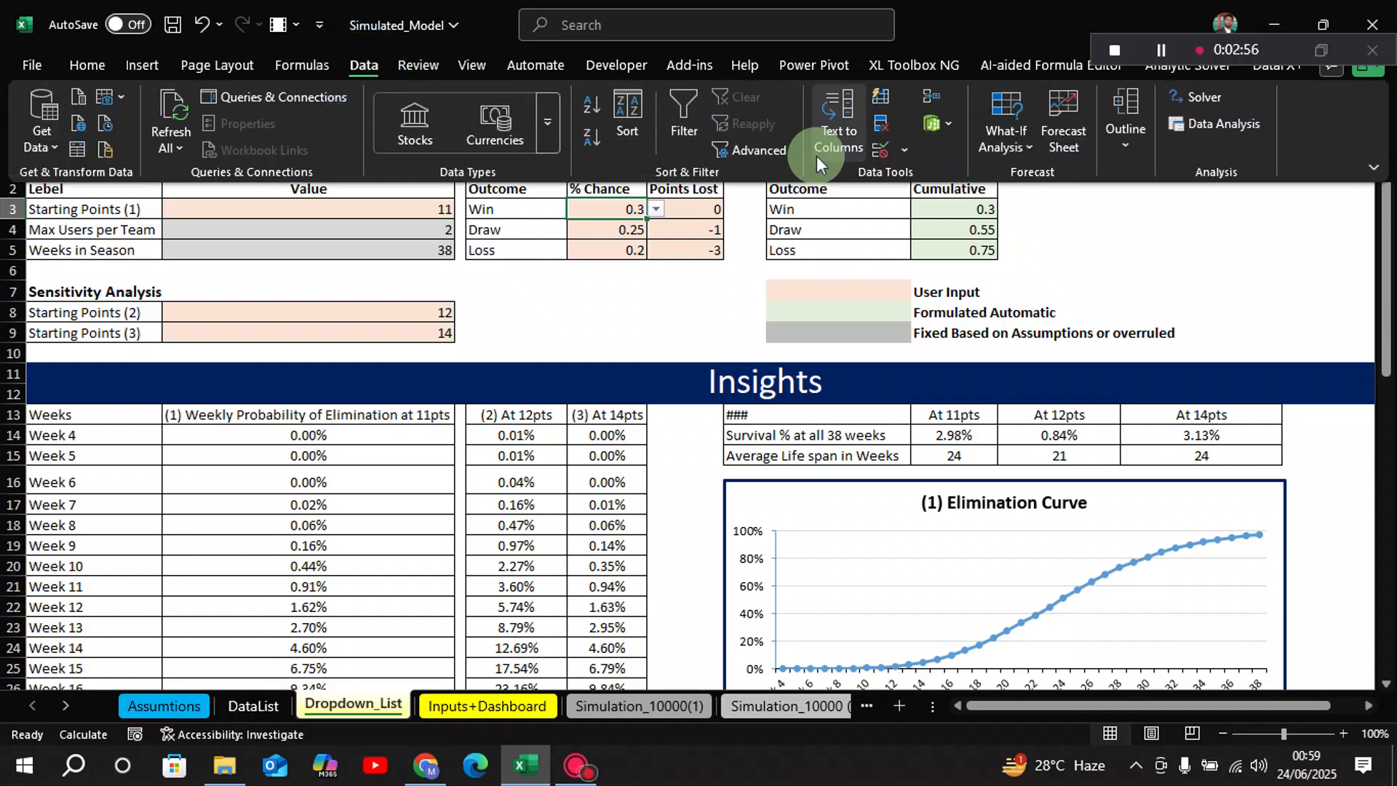
left_click(909, 150)
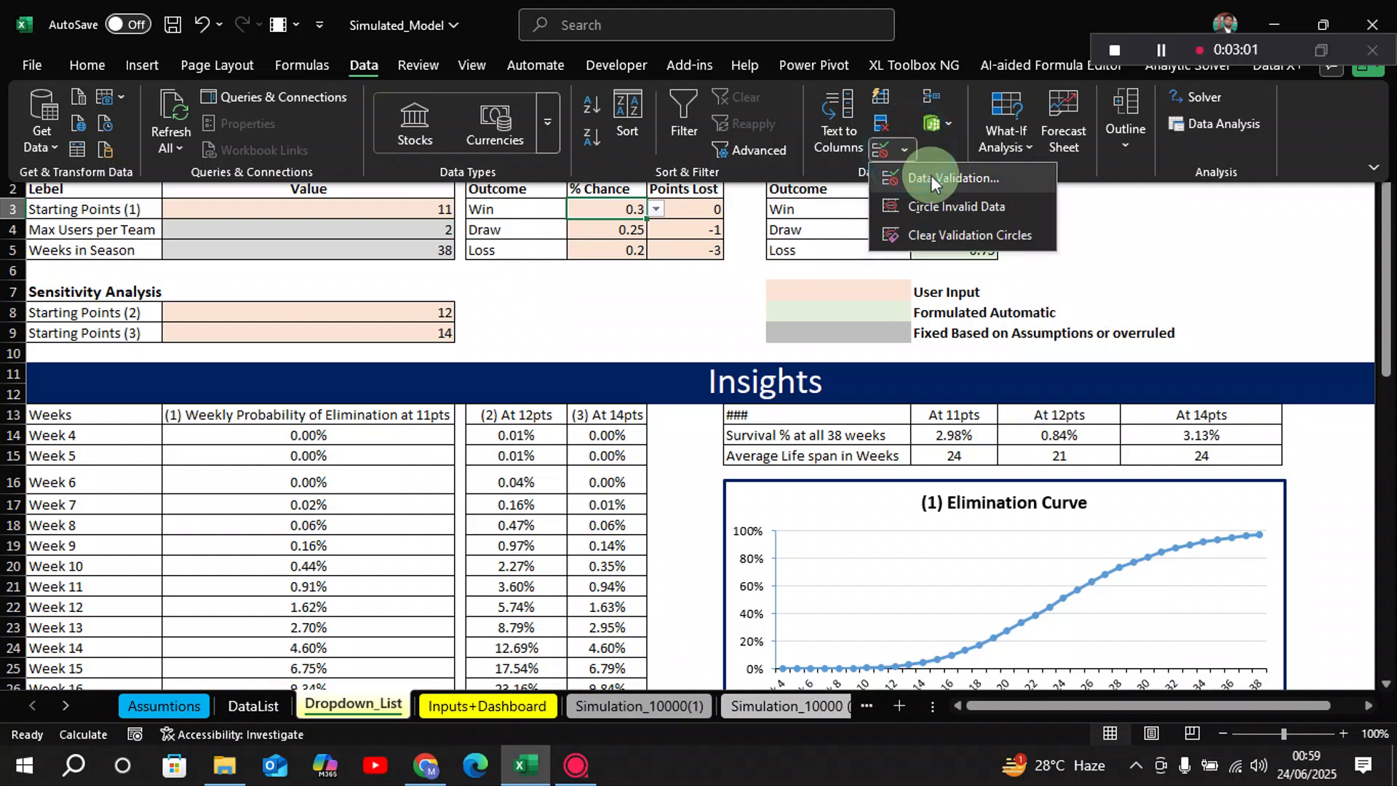
left_click(931, 178)
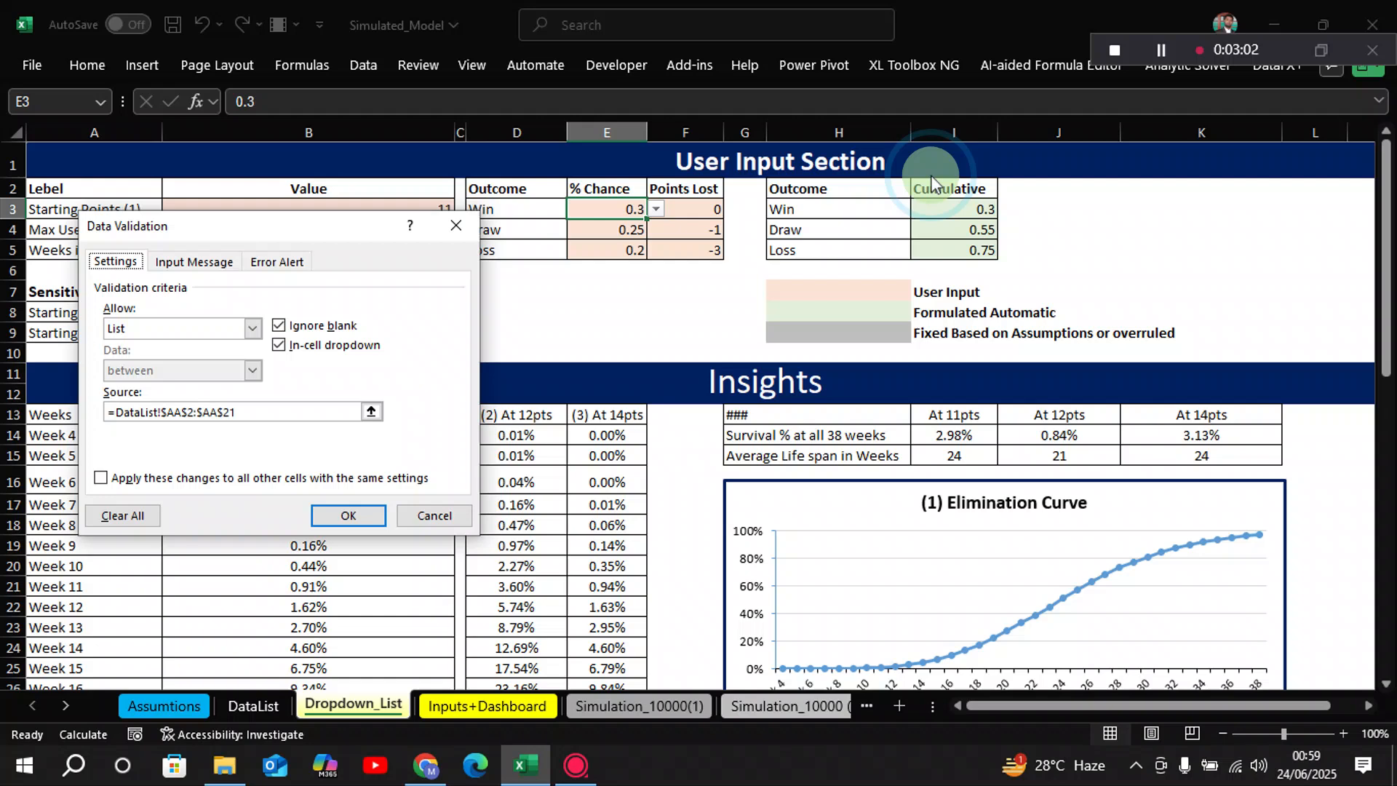
left_click(124, 517)
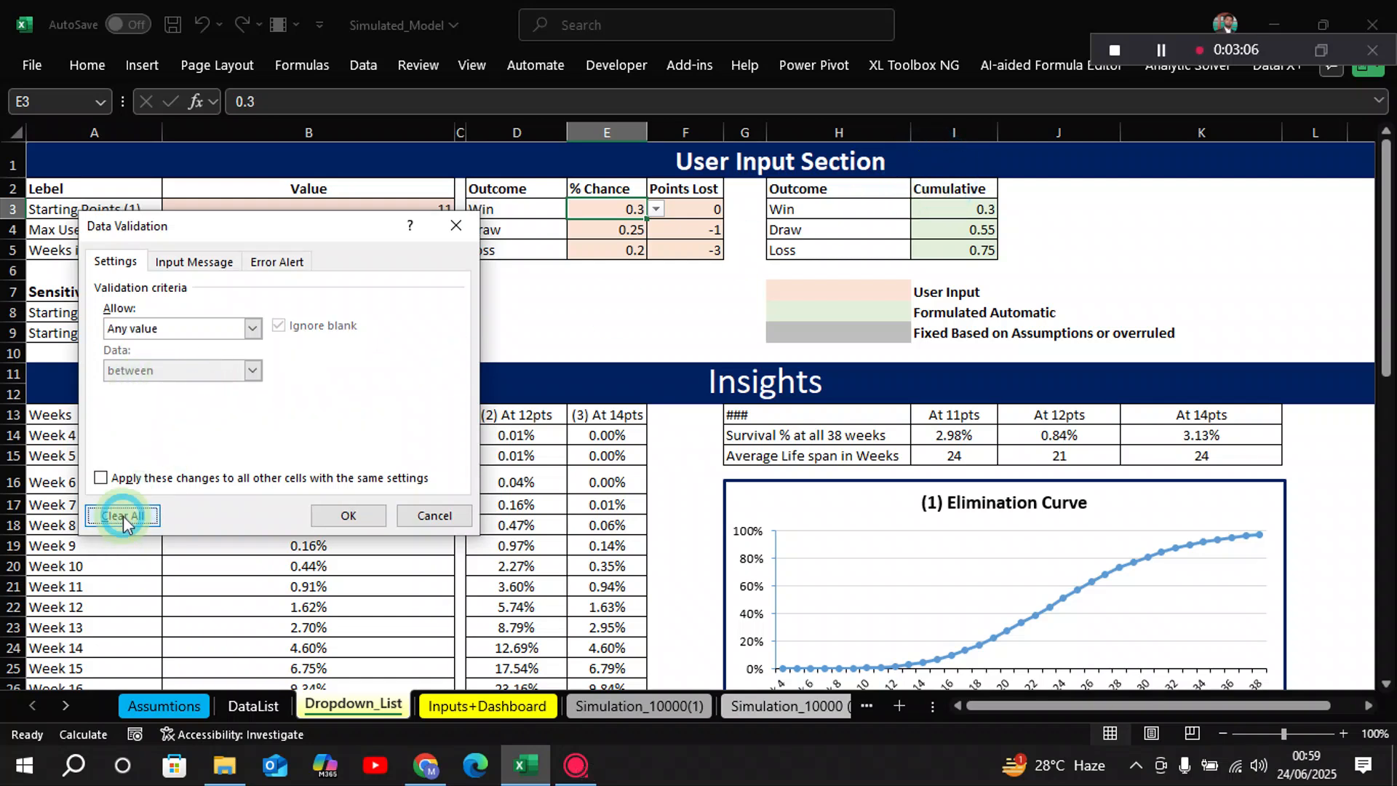
left_click(345, 515)
left_click(629, 334)
left_click(620, 212)
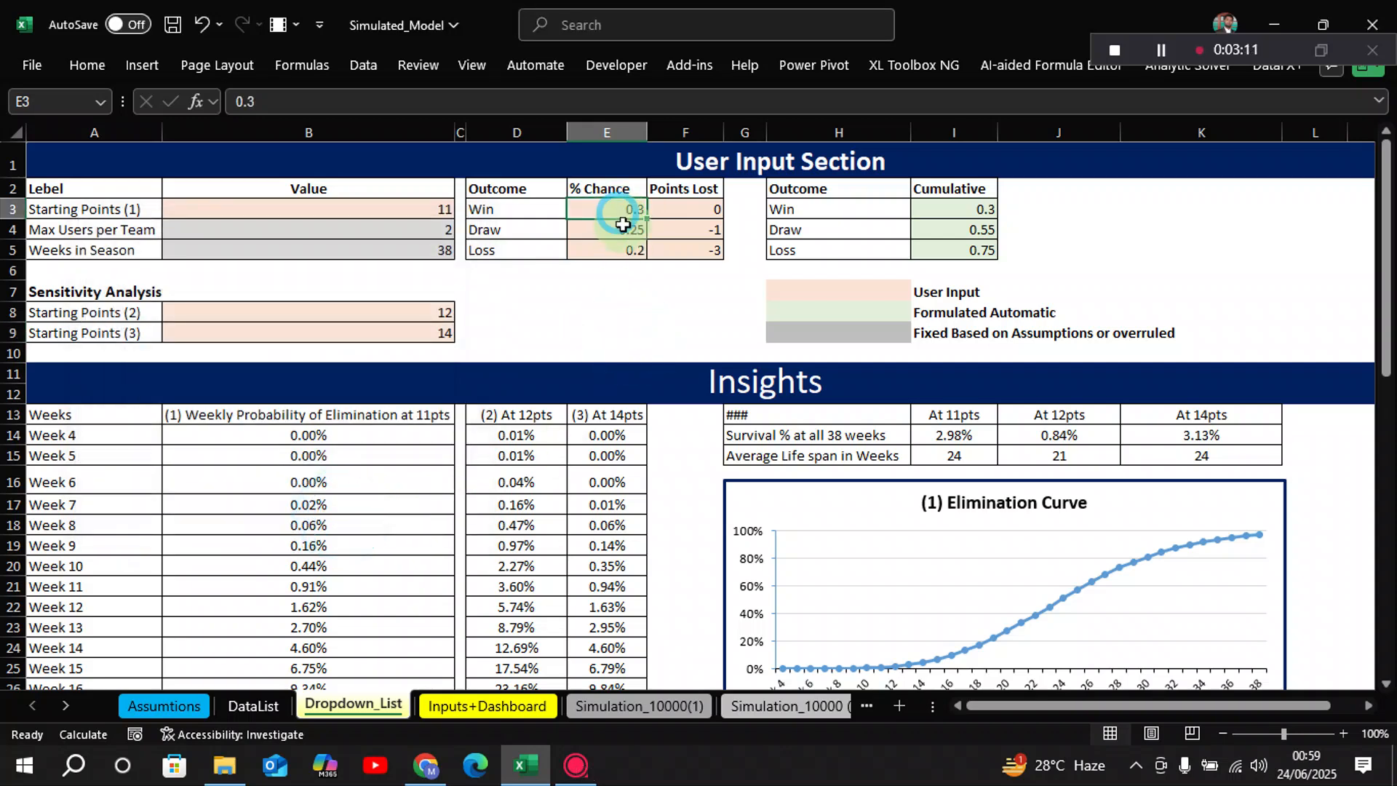
left_click(624, 235)
left_click(626, 208)
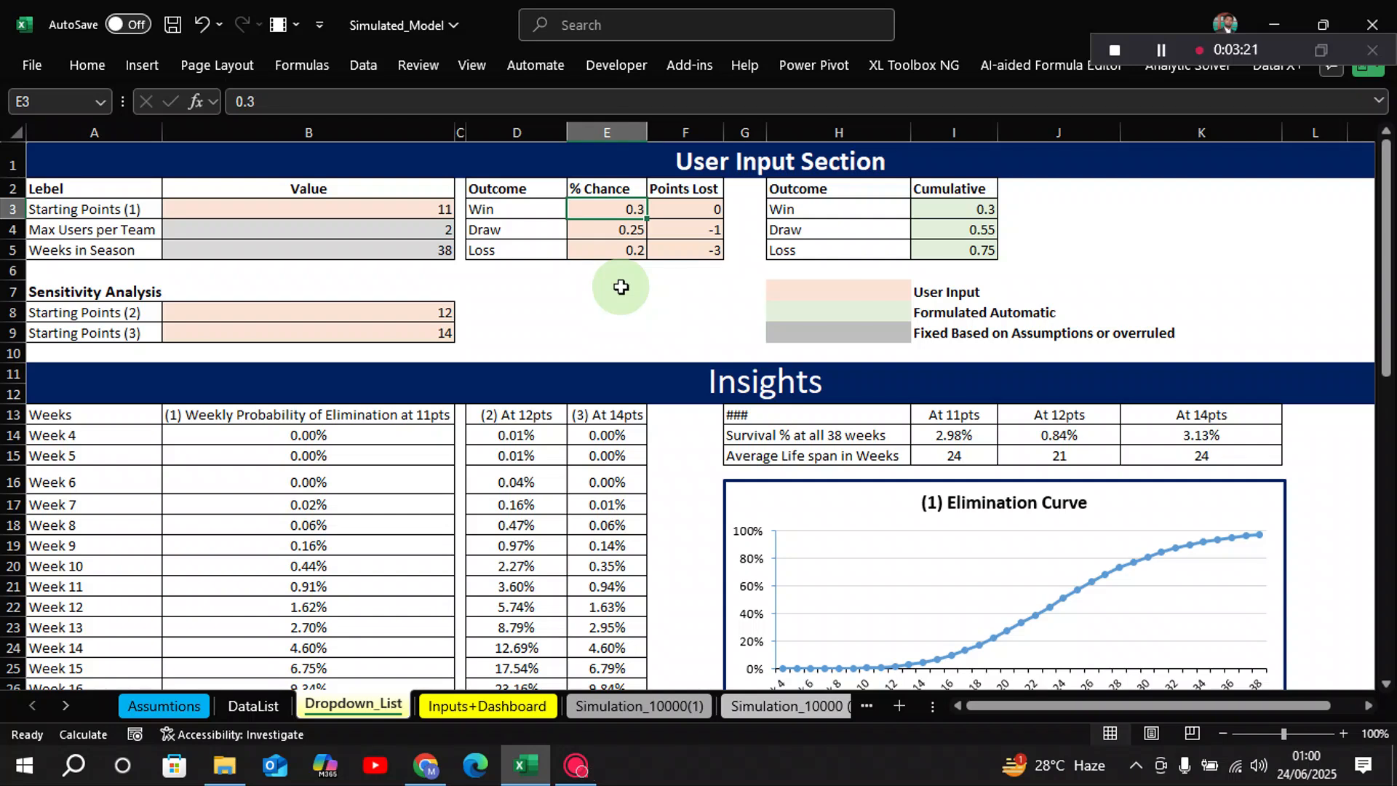
- Clear all data validation settings from the Draw and Loss % Chance cells E4 and E5 together
left_click(614, 235)
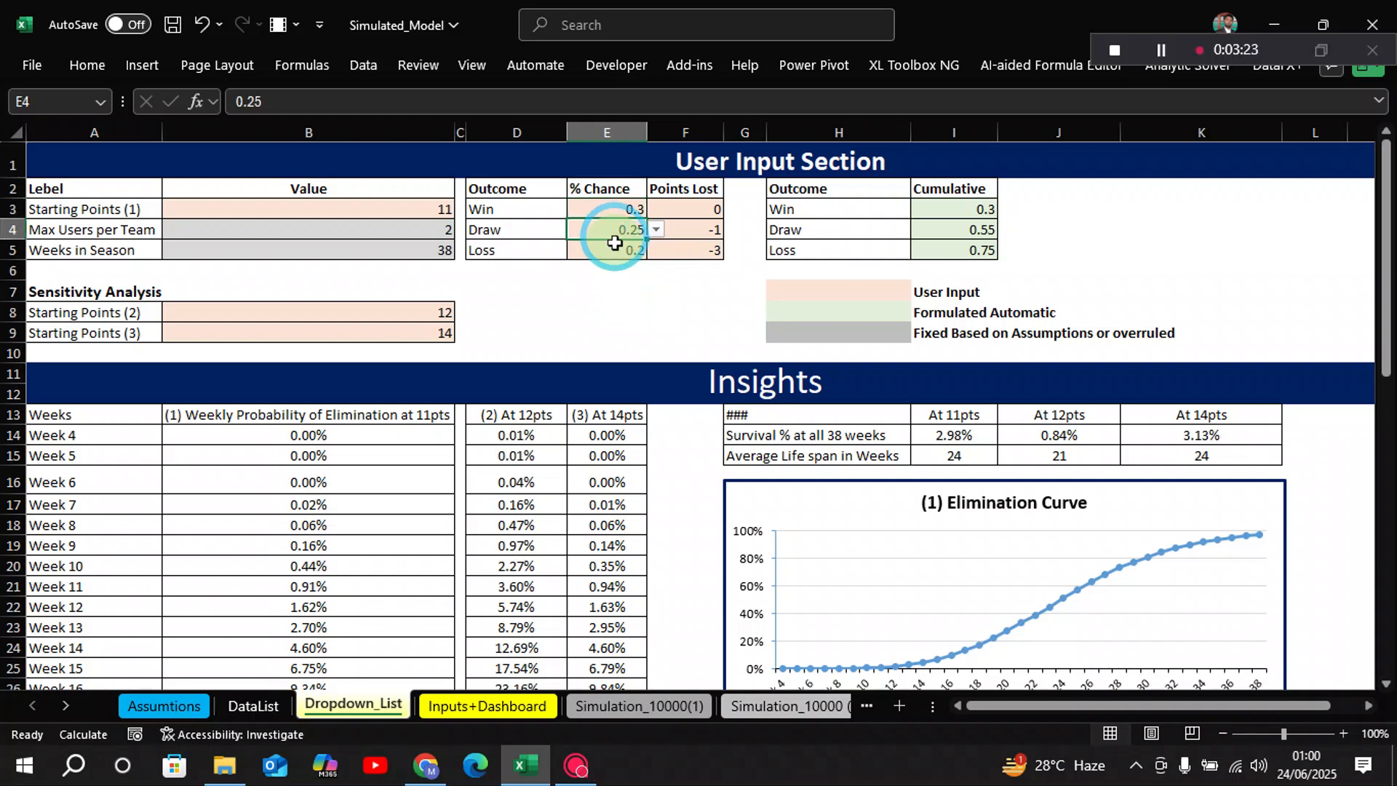
left_click(617, 252, "ctrl")
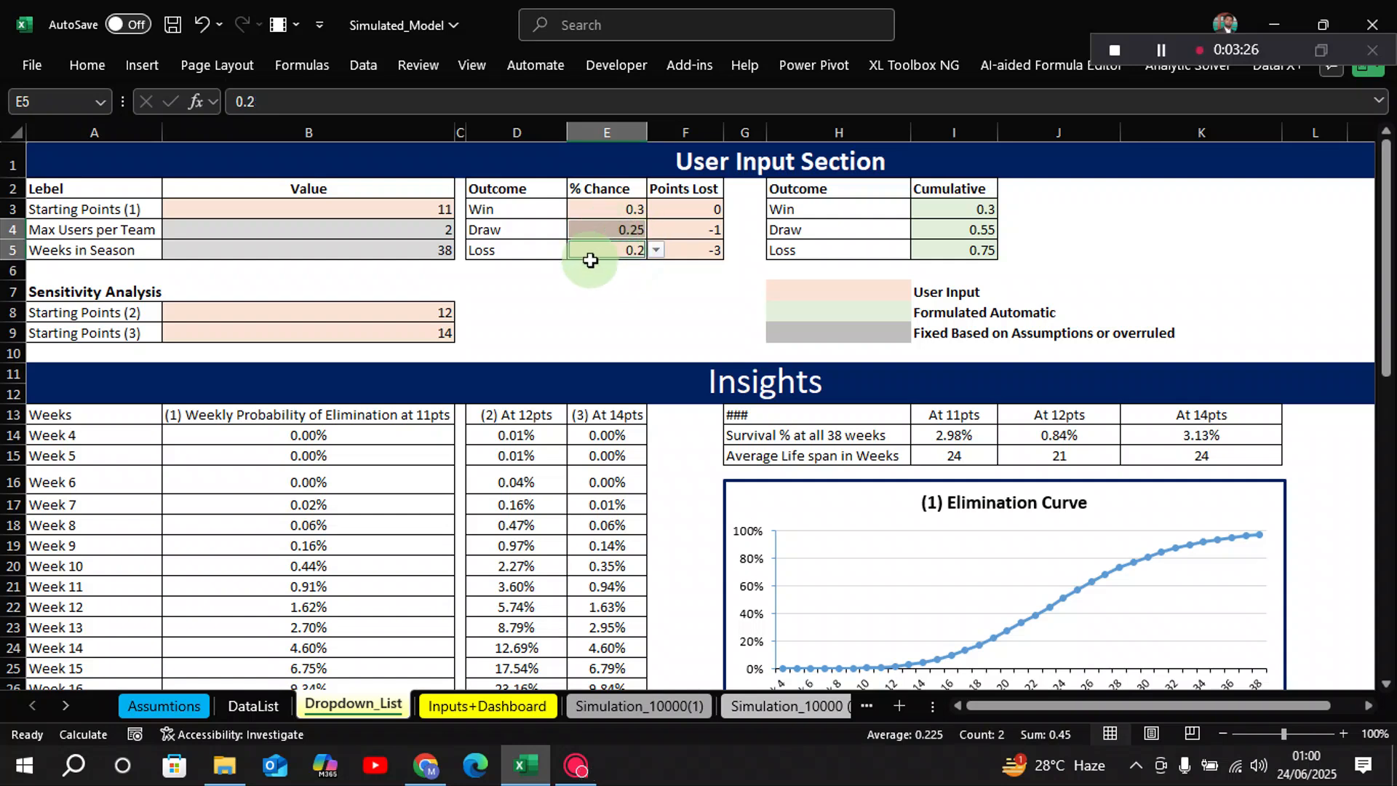
left_click(364, 66)
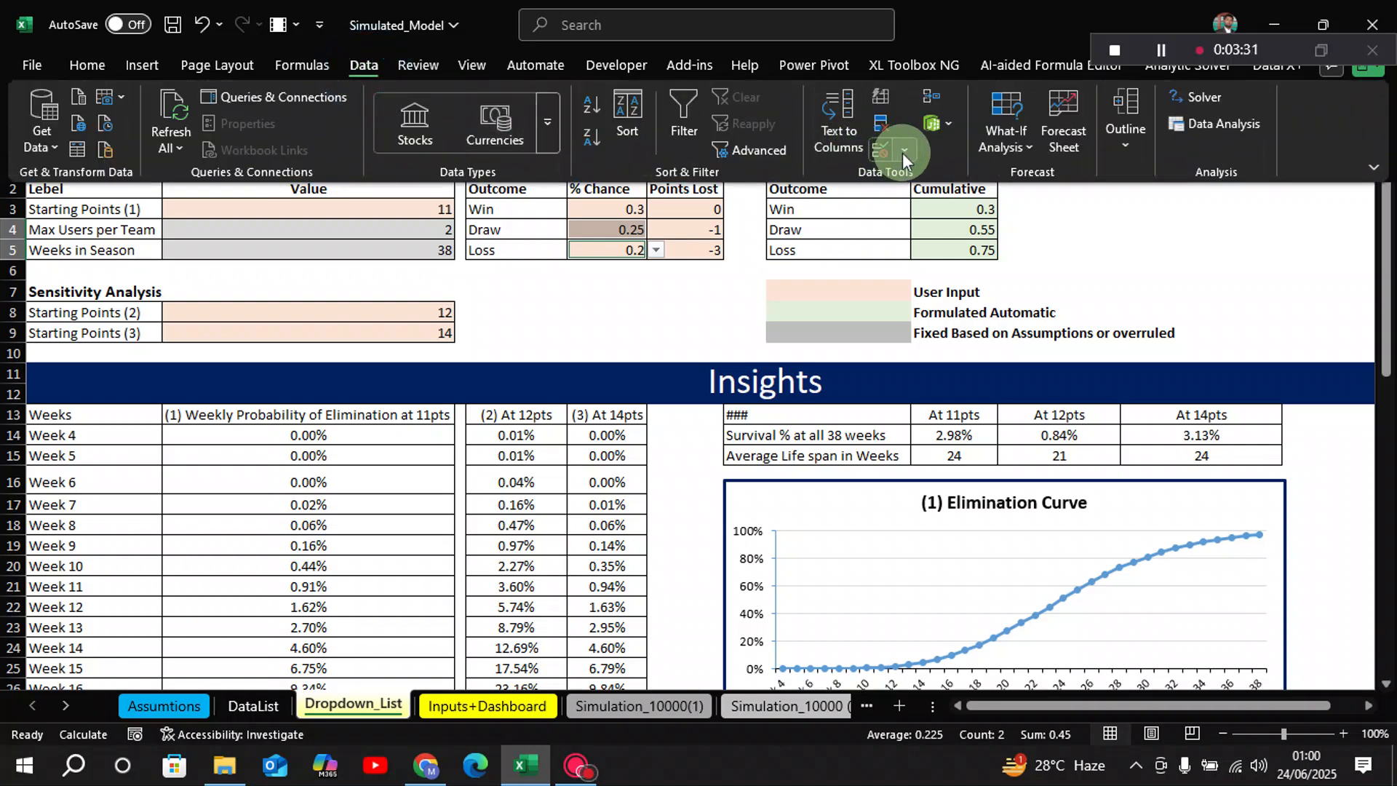
left_click(903, 151)
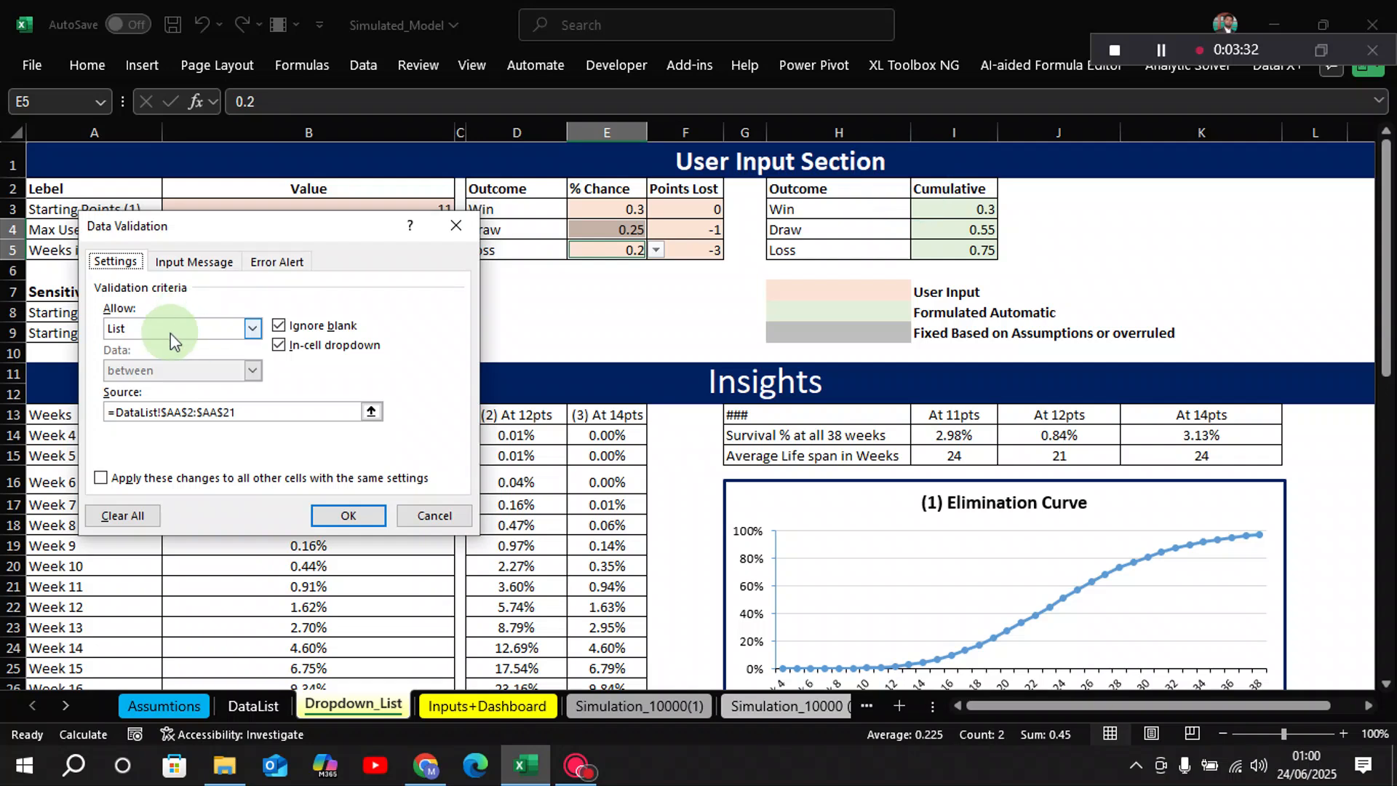
left_click(120, 513)
left_click(334, 514)
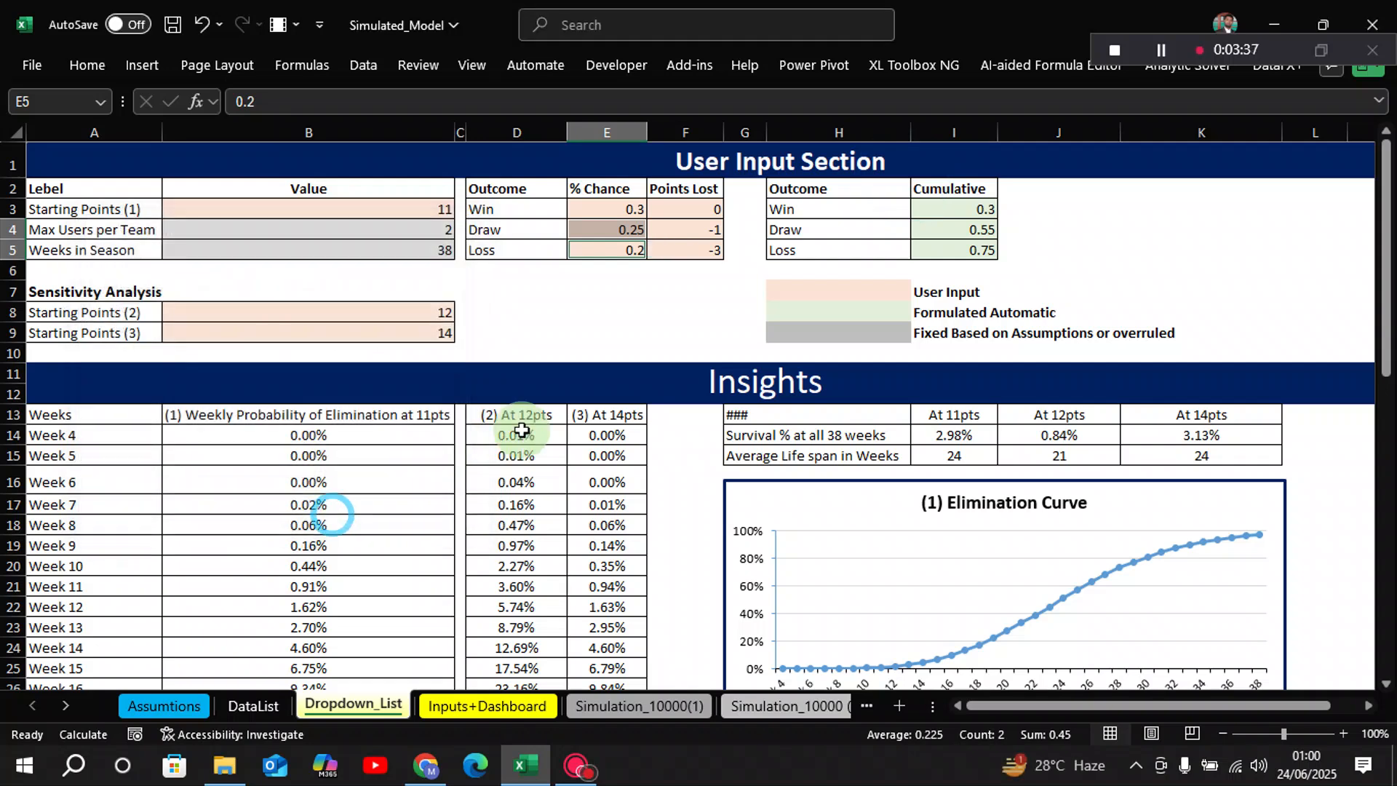
left_click(602, 302)
- Check the Draw and Loss cells E4 and E5 for any remaining dropdown
left_click(630, 237)
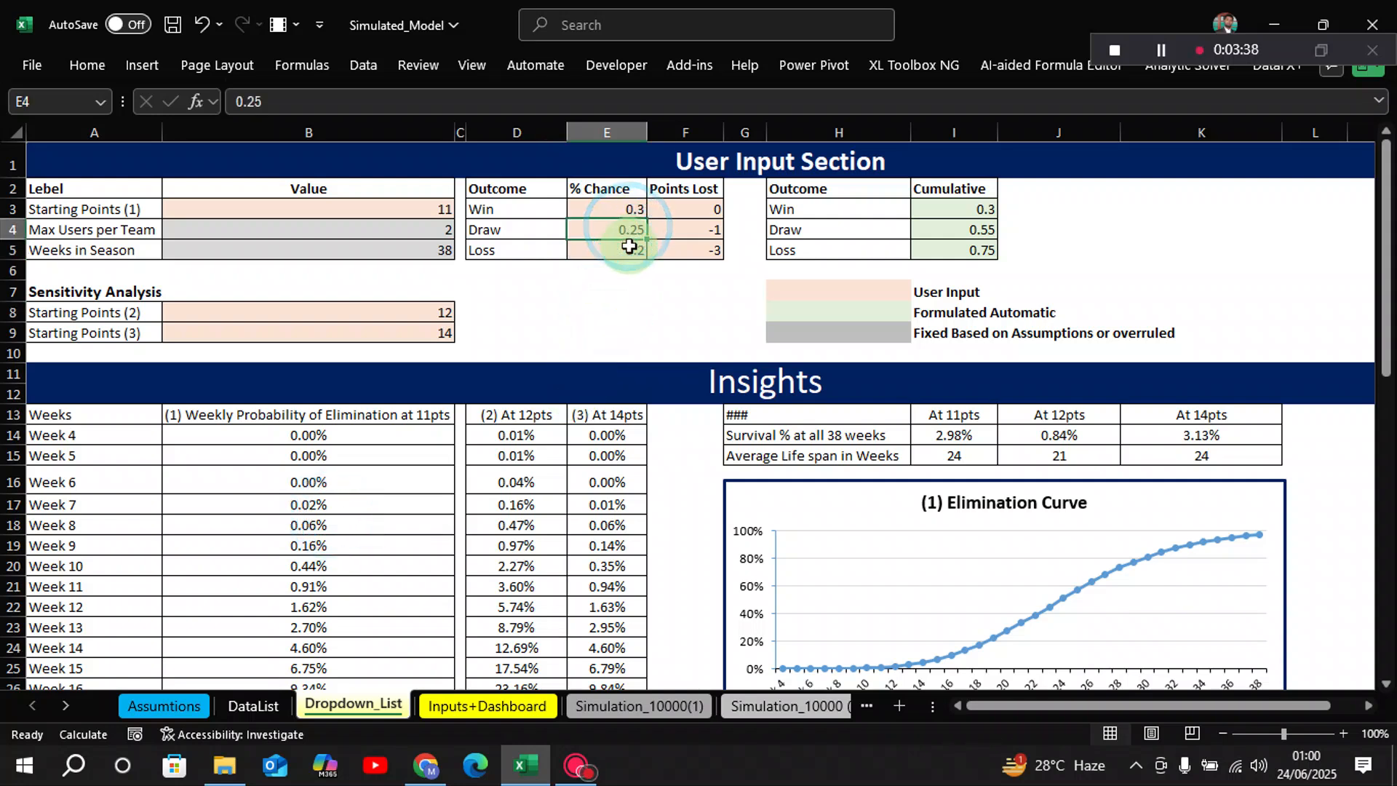
left_click(629, 242)
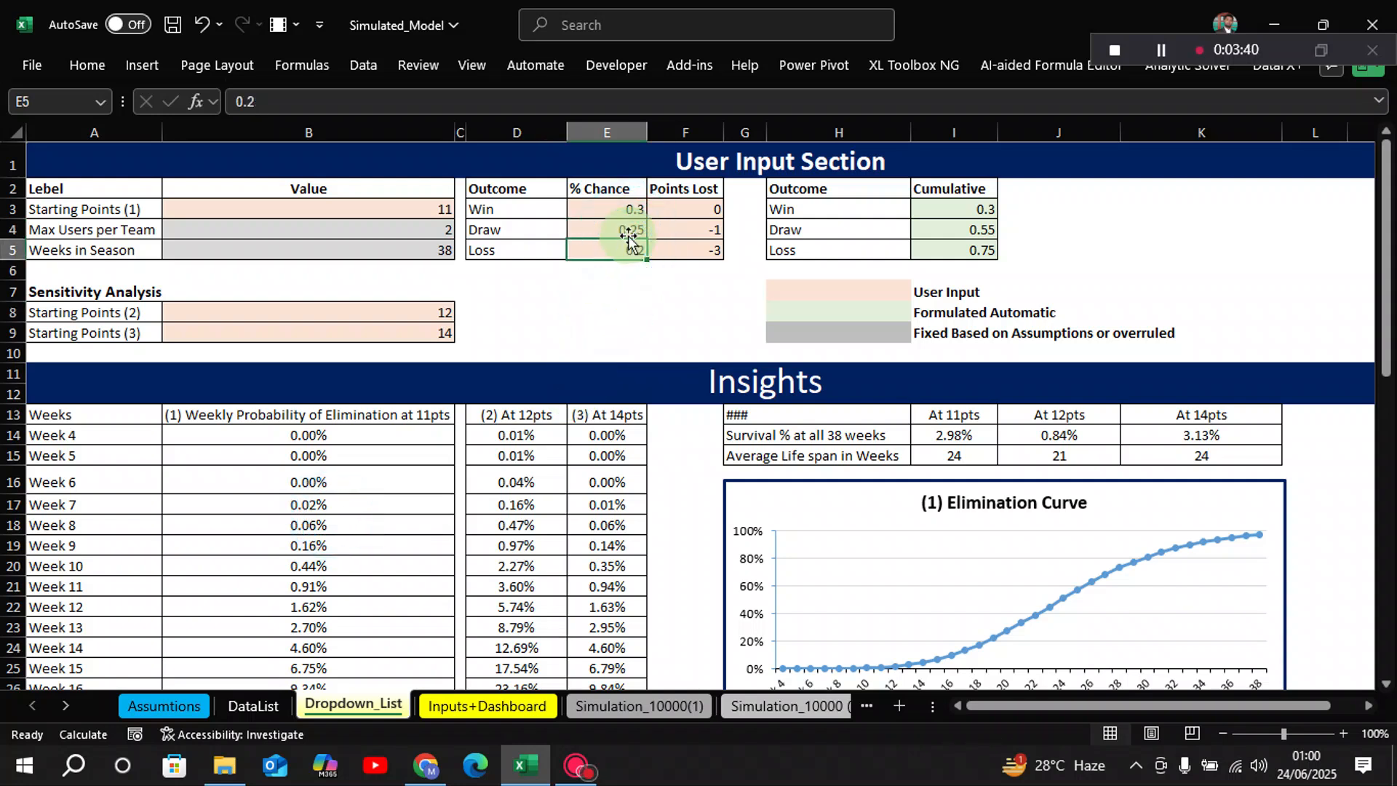
left_click(627, 234)
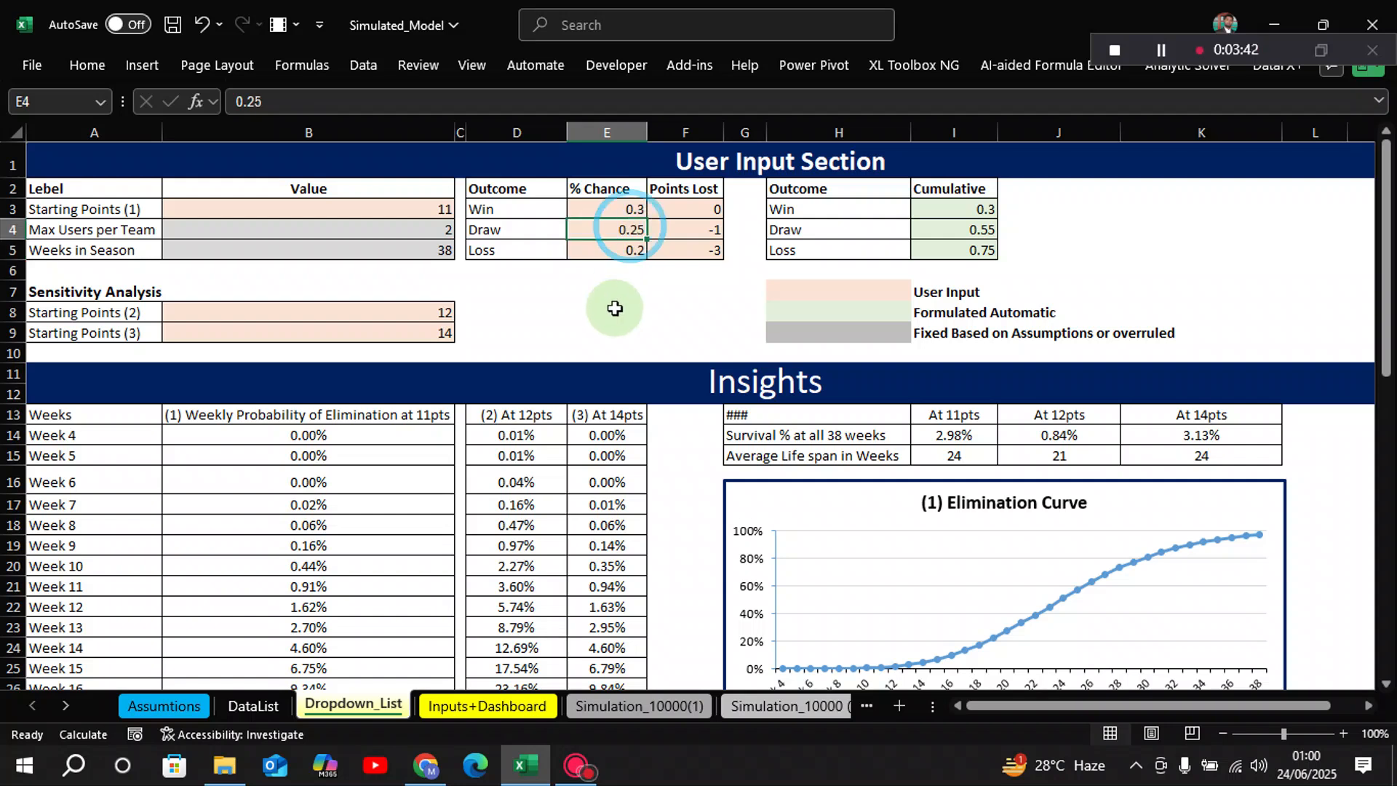
left_click(615, 309)
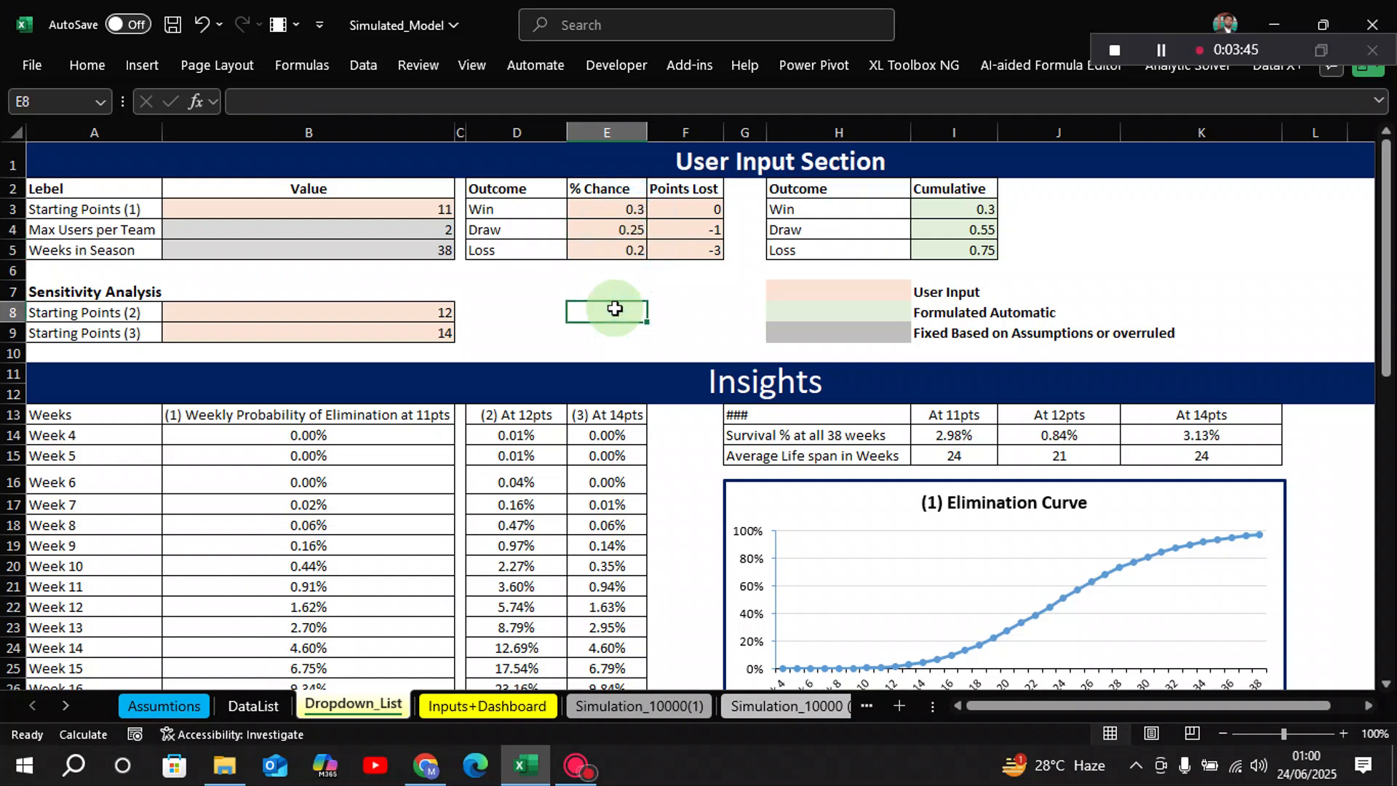